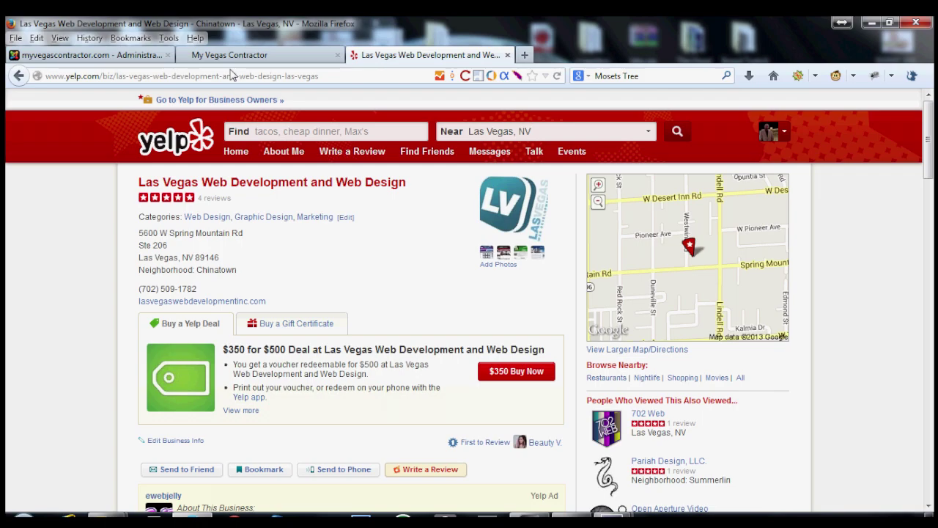
# Close the Yelp page, pass through the Administration tab, and show the My Vegas Contractor homepage.
pyautogui.click(508, 55)
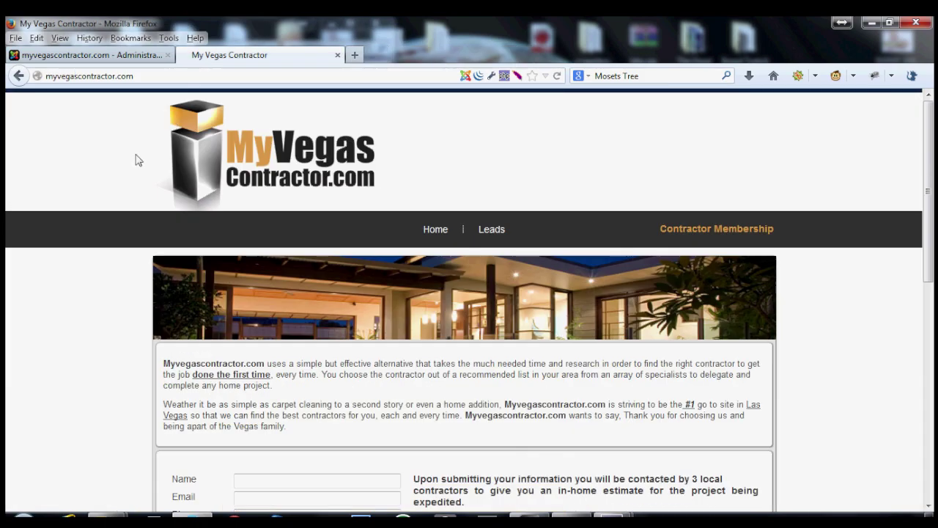
pyautogui.click(126, 57)
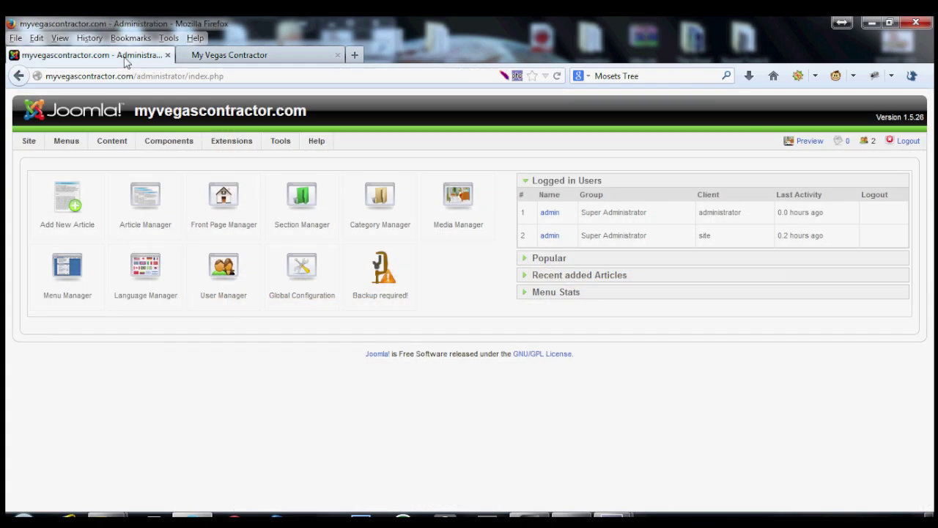
pyautogui.moveTo(184, 146)
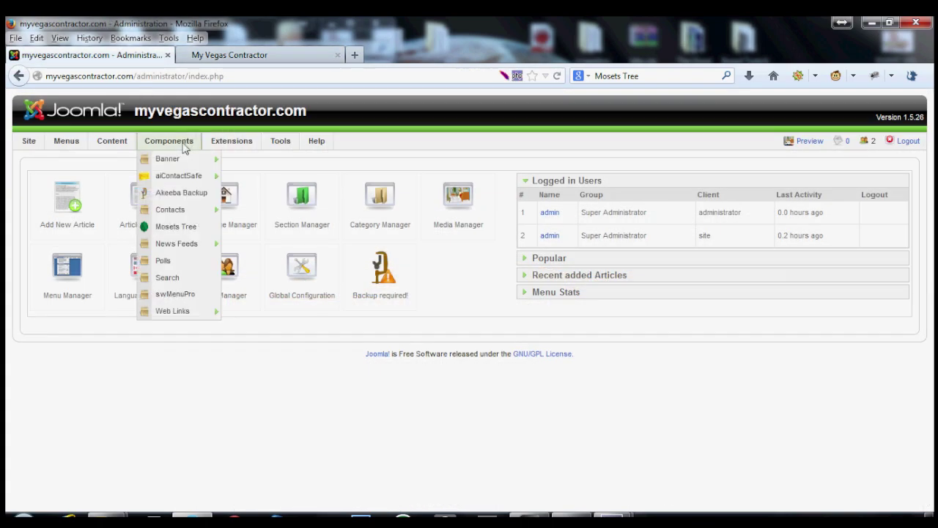
pyautogui.click(246, 62)
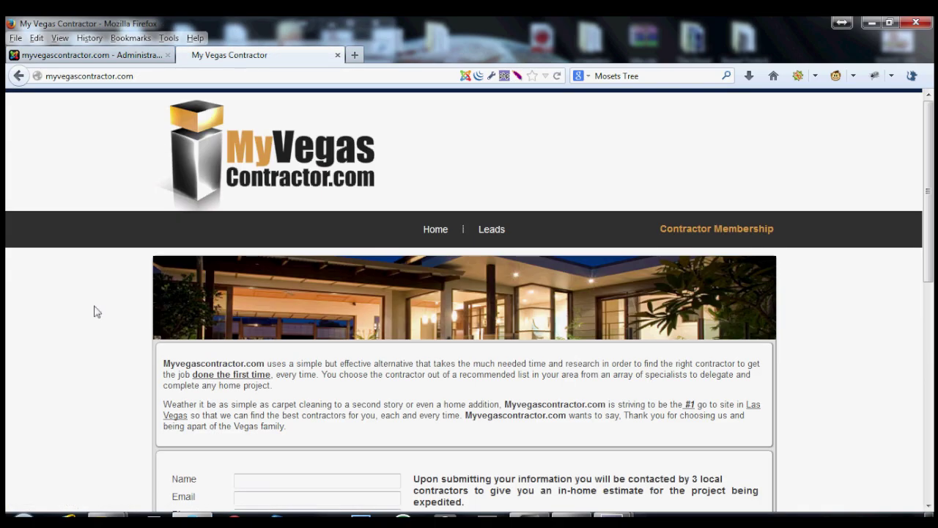
pyautogui.scroll(-3, 95, 311)
pyautogui.scroll(-1, 96, 311)
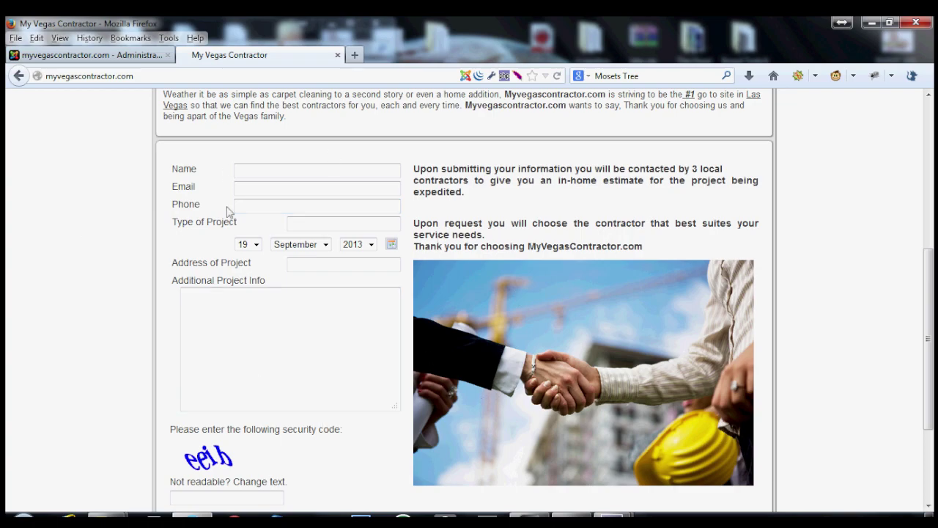
pyautogui.click(209, 220)
pyautogui.click(250, 207)
pyautogui.scroll(2, 112, 338)
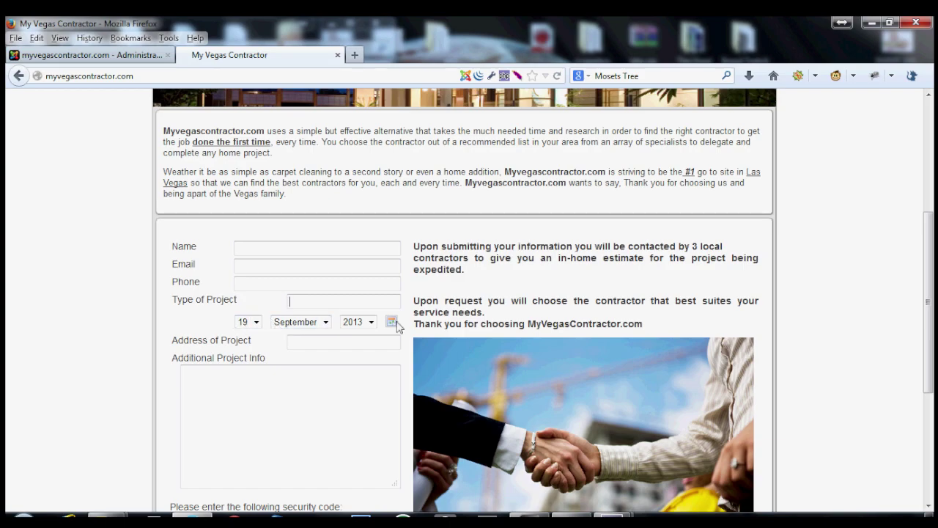
pyautogui.scroll(-4, 324, 340)
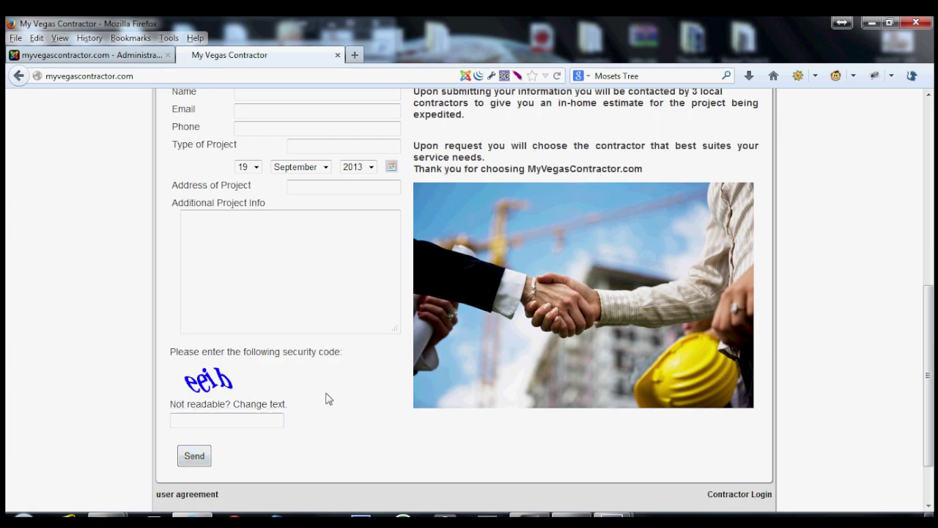
pyautogui.scroll(5, 428, 393)
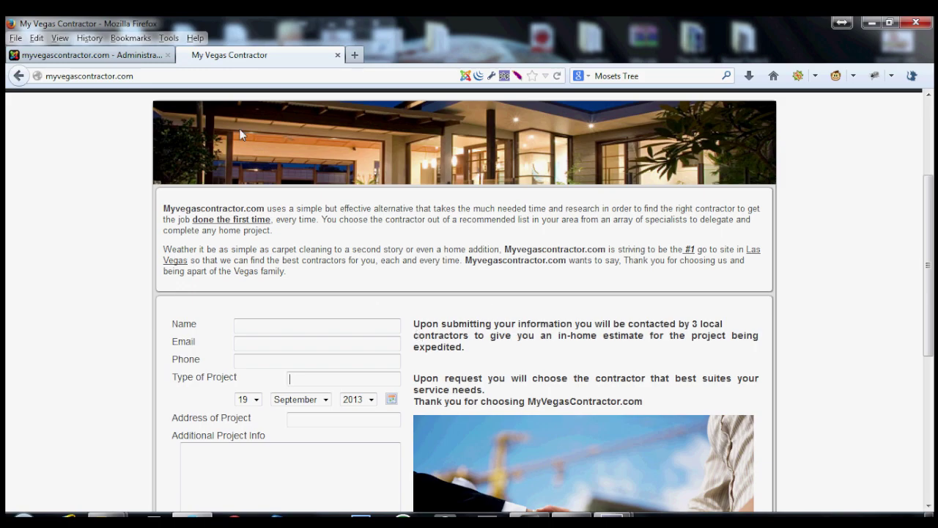
pyautogui.click(145, 65)
# Open the Mosets Tree directory manager and browse the contractor categories list.
pyautogui.moveTo(187, 139)
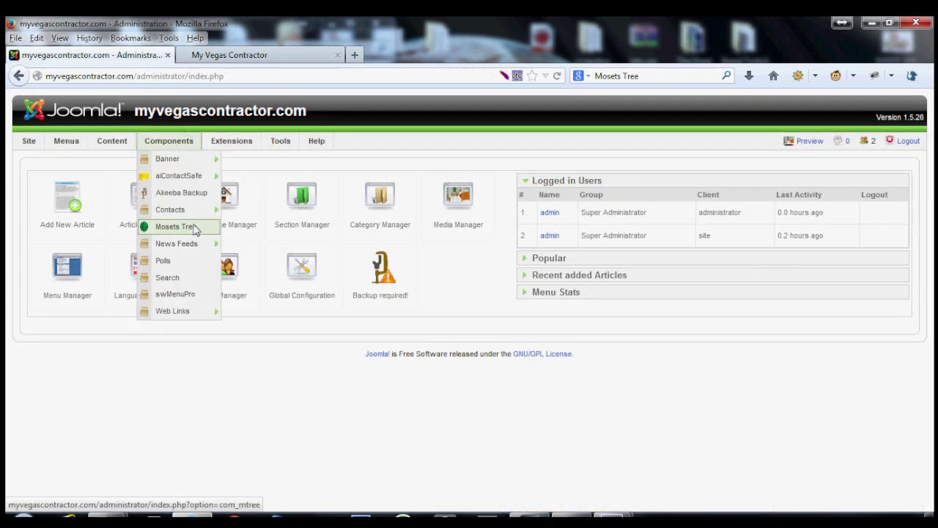
pyautogui.click(165, 227)
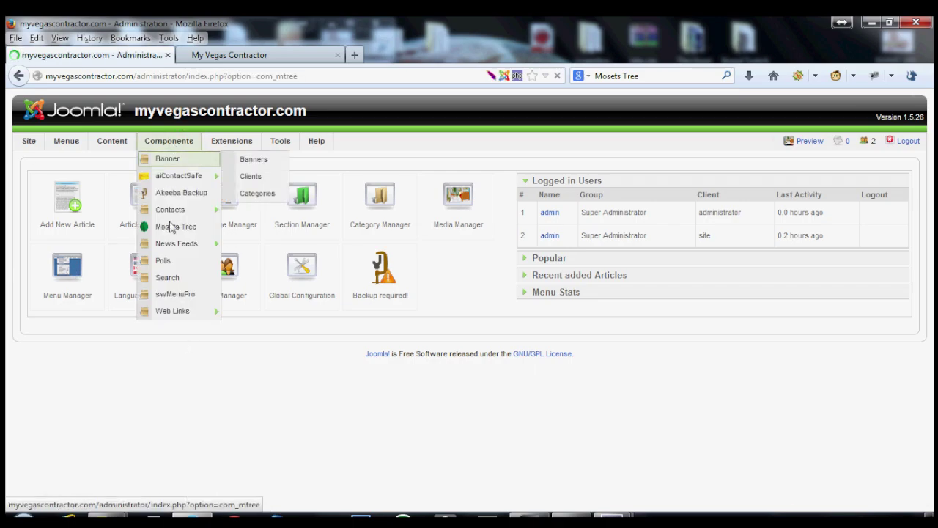
pyautogui.scroll(-5, 318, 306)
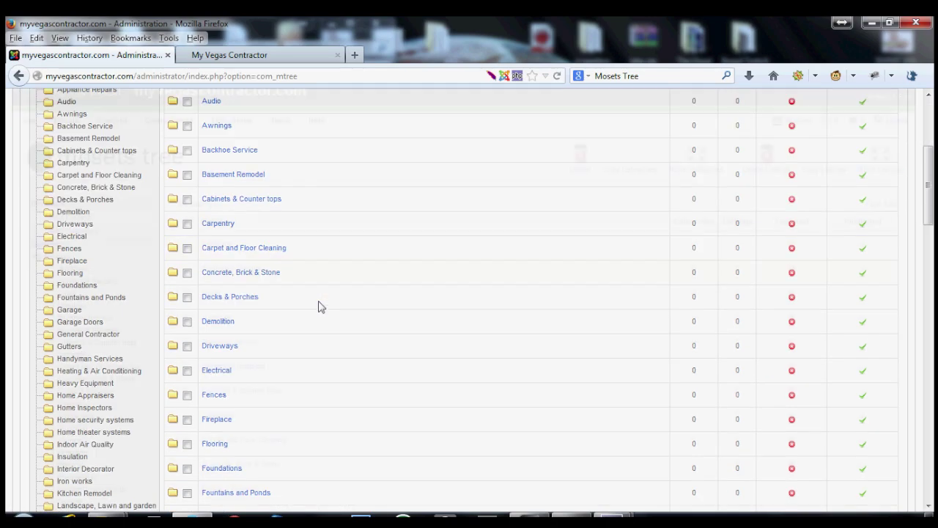
pyautogui.scroll(-20, 279, 315)
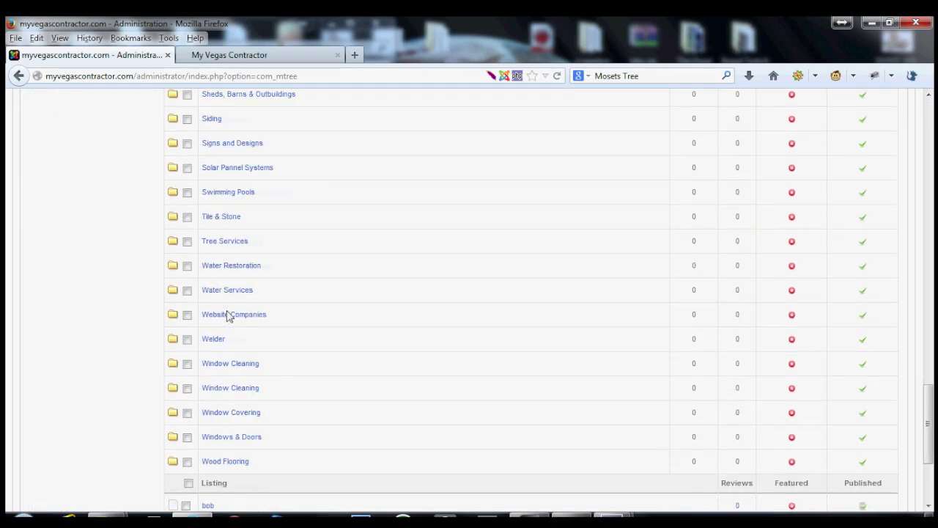
pyautogui.scroll(4, 229, 315)
pyautogui.scroll(-4, 231, 315)
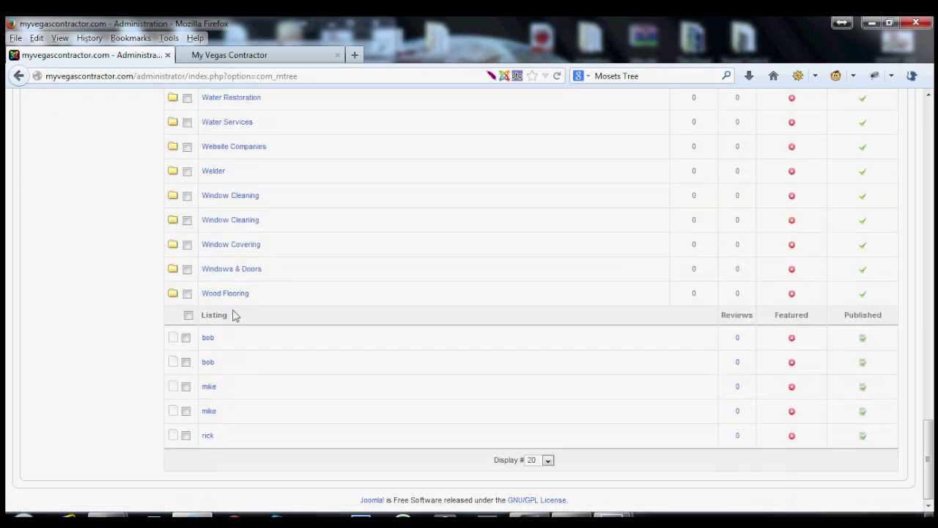
pyautogui.scroll(4, 233, 315)
pyautogui.scroll(13, 235, 315)
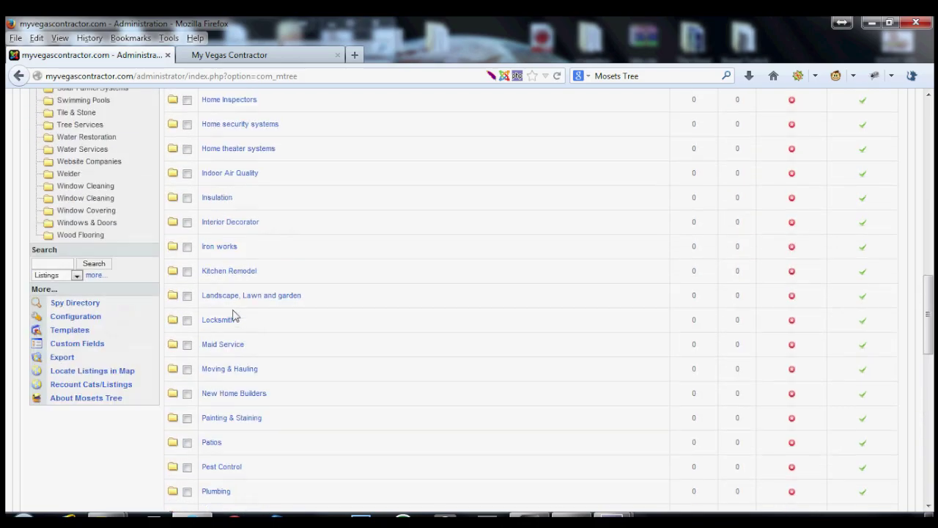
pyautogui.scroll(8, 234, 315)
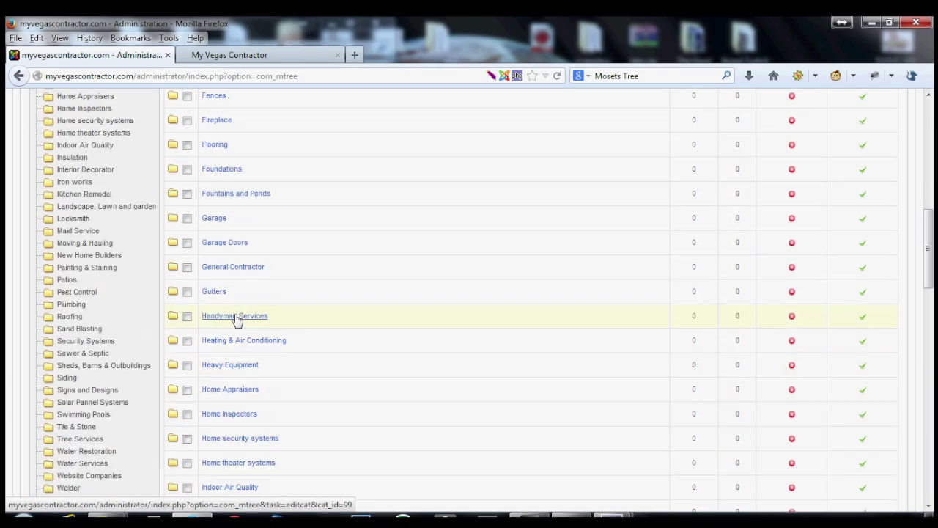
pyautogui.scroll(-4, 236, 319)
pyautogui.scroll(-13, 236, 319)
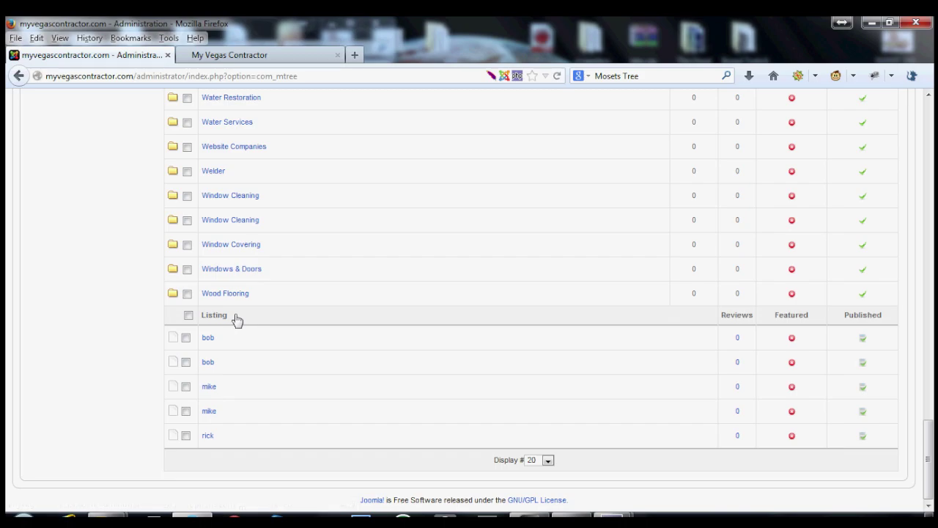
pyautogui.scroll(13, 93, 306)
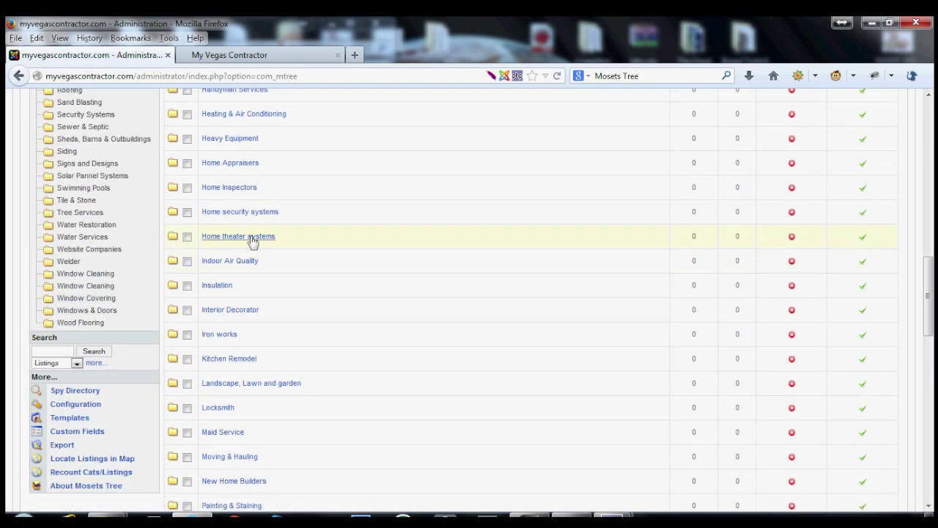
# Open Home theater systems for editing, cancel without saving, and return to the public site.
pyautogui.click(249, 237)
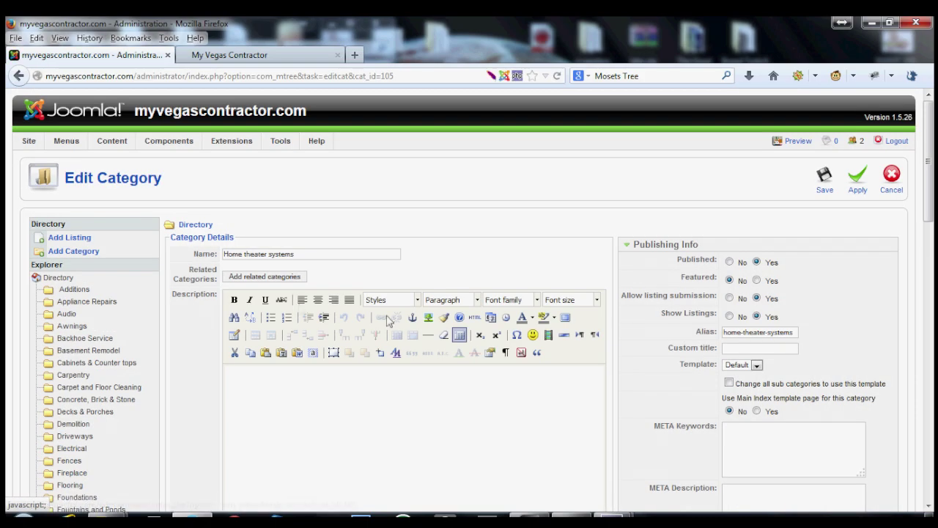
pyautogui.click(891, 191)
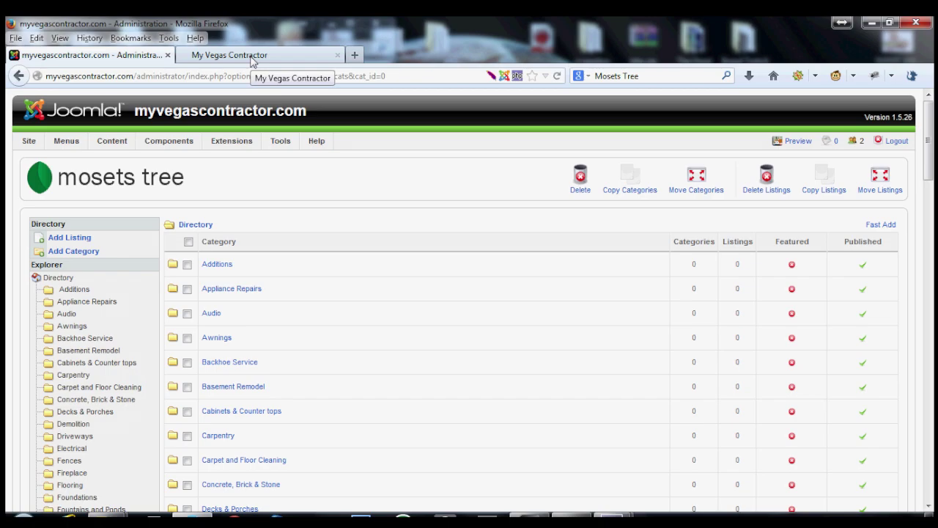
pyautogui.click(252, 58)
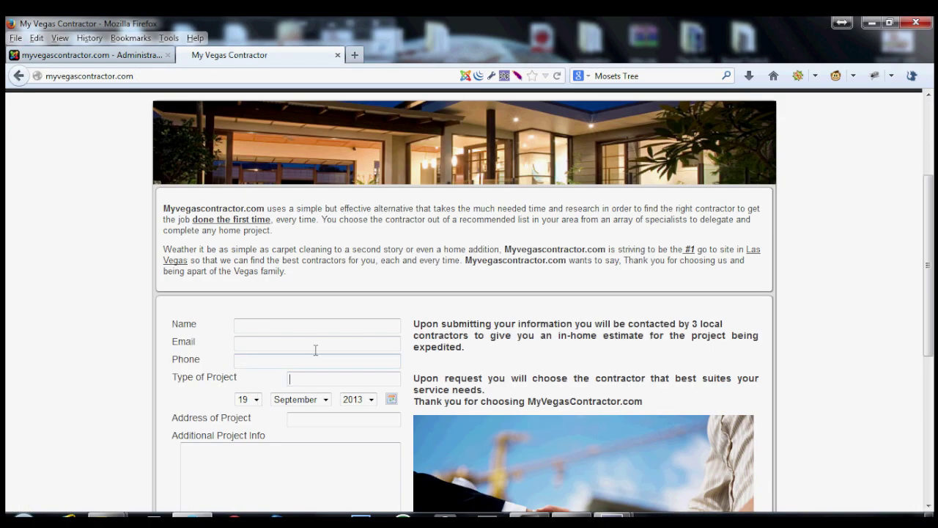
pyautogui.scroll(-2, 279, 418)
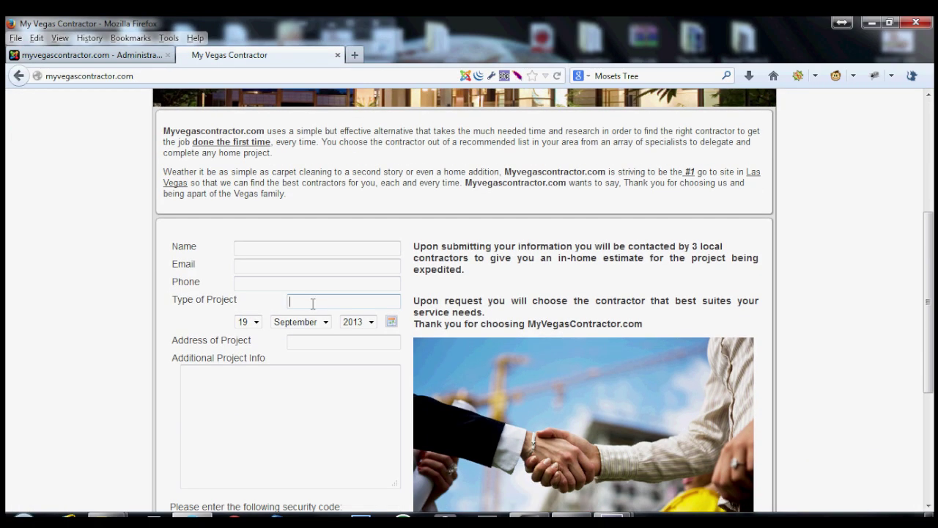
pyautogui.click(334, 300)
pyautogui.scroll(-2, 149, 406)
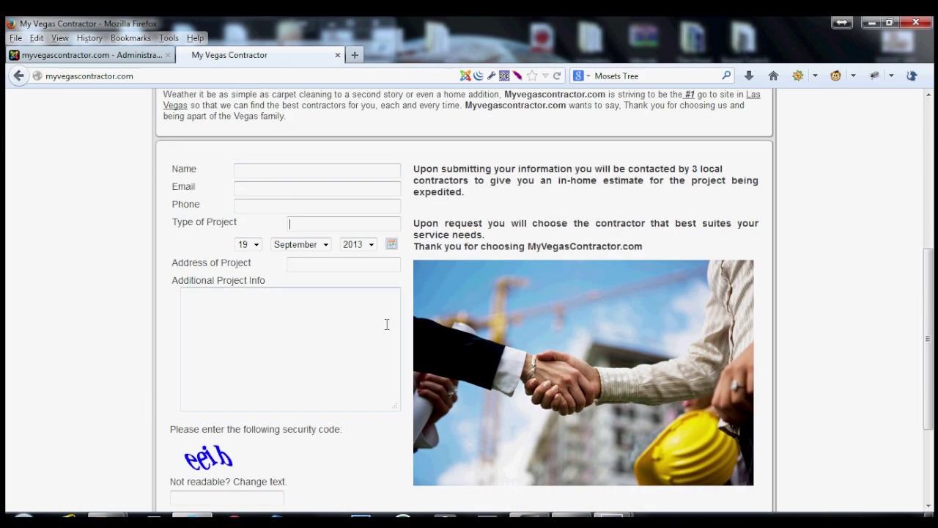
pyautogui.click(107, 59)
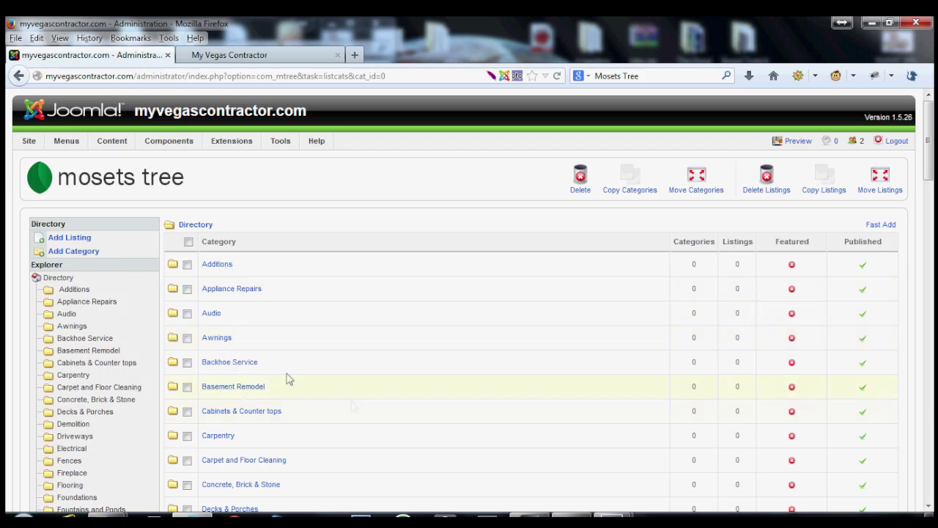
pyautogui.click(211, 314)
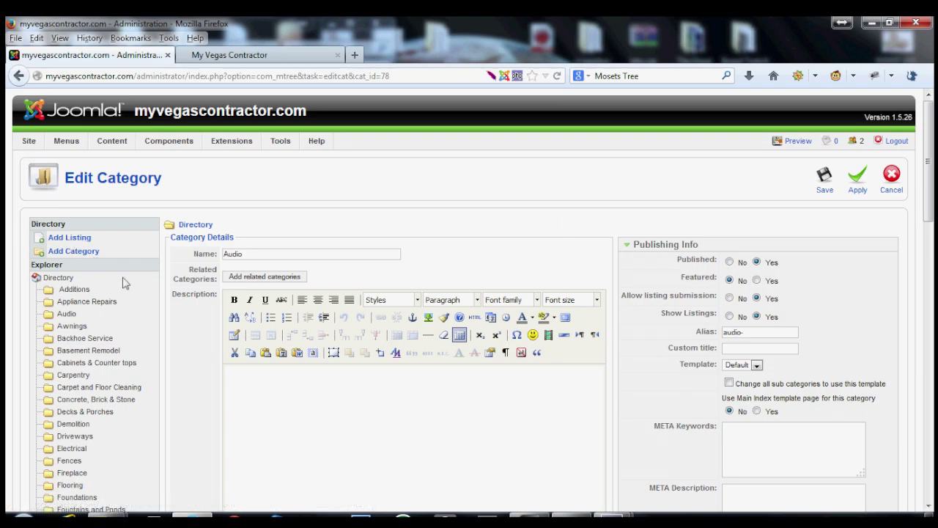
# Add a new Audio category listing named 'Stereo system install'.
pyautogui.click(55, 238)
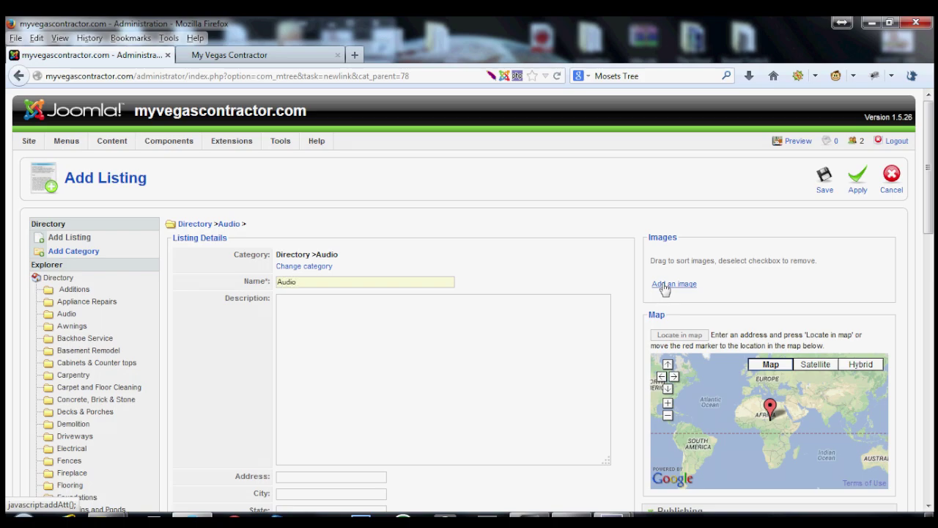
pyautogui.press('BackSpace')
pyautogui.press('BackSpace')
pyautogui.click(407, 328)
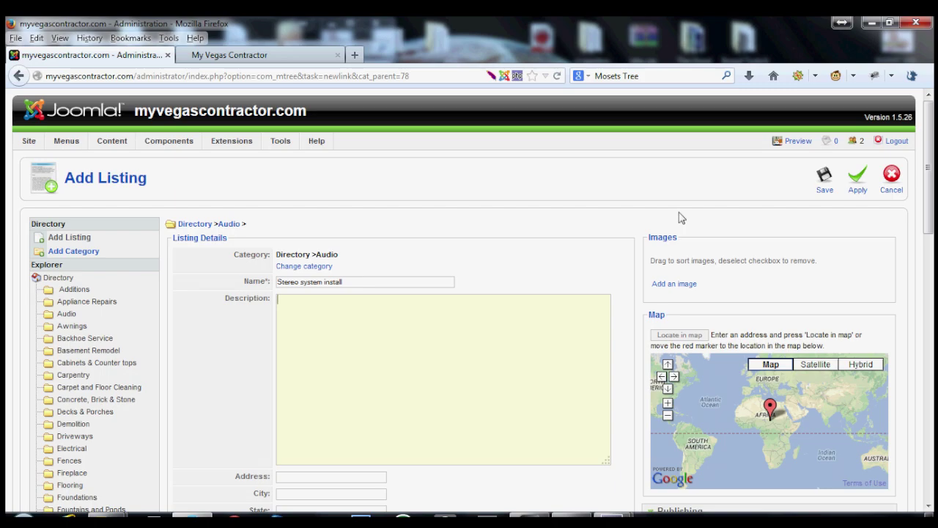
# Enter the description lines 'Speaker wire ran' and 'Home tv and stereo connected'.
pyautogui.write('Speaker')
pyautogui.write(' wire ran')
pyautogui.write('nd ')
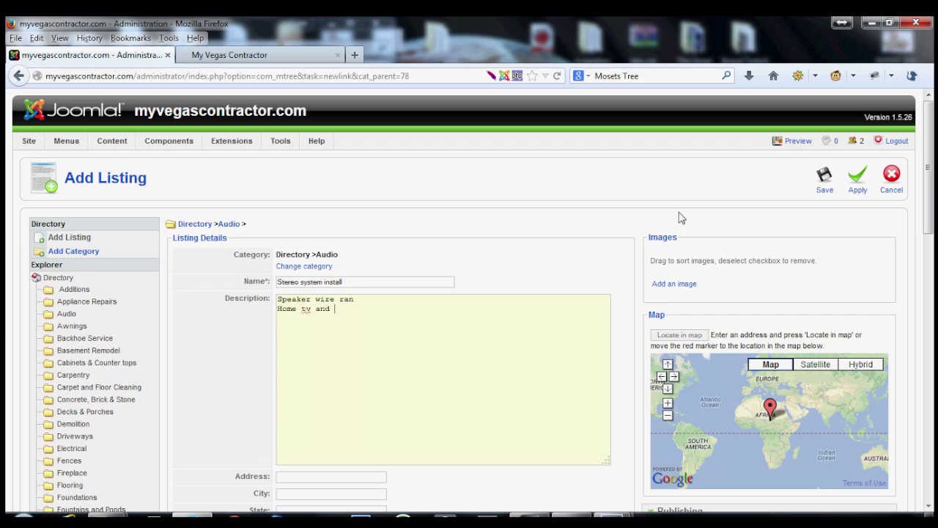
pyautogui.write('stereo connected')
pyautogui.scroll(-3, 321, 418)
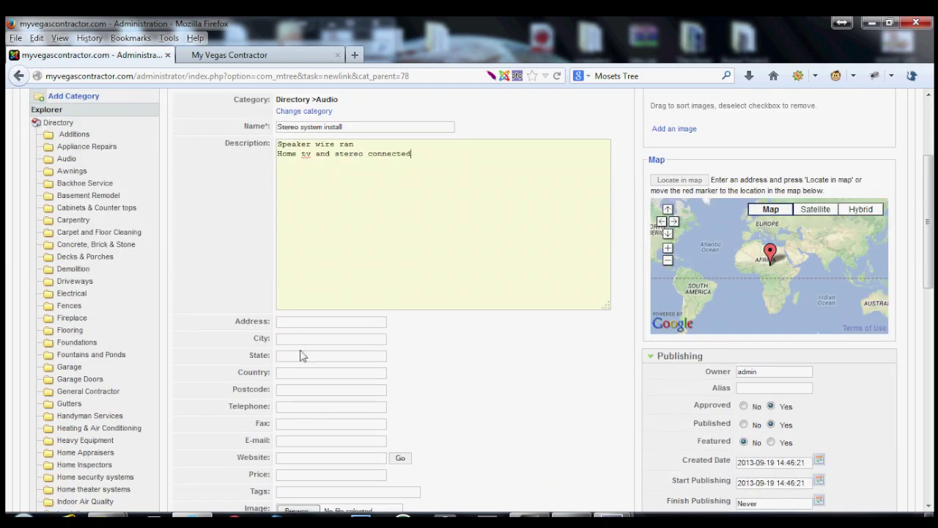
pyautogui.scroll(-2, 292, 337)
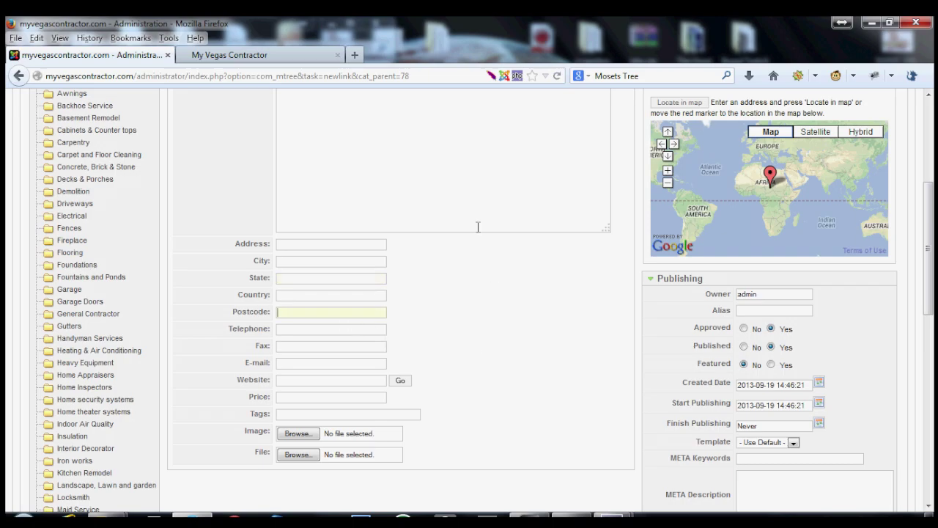
# Enter postcode 89117 and state nv, then locate the Las Vegas address on the map.
pyautogui.write('9117')
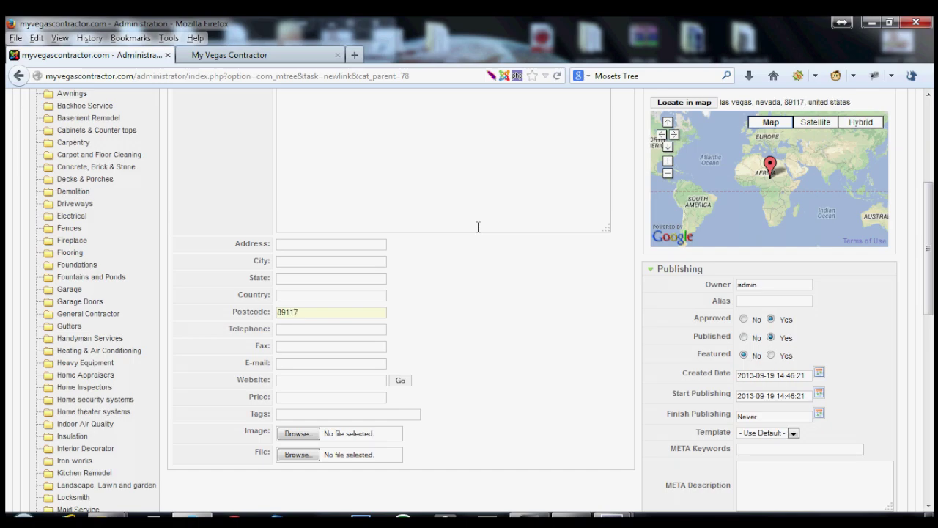
pyautogui.click(285, 277)
pyautogui.write('nv')
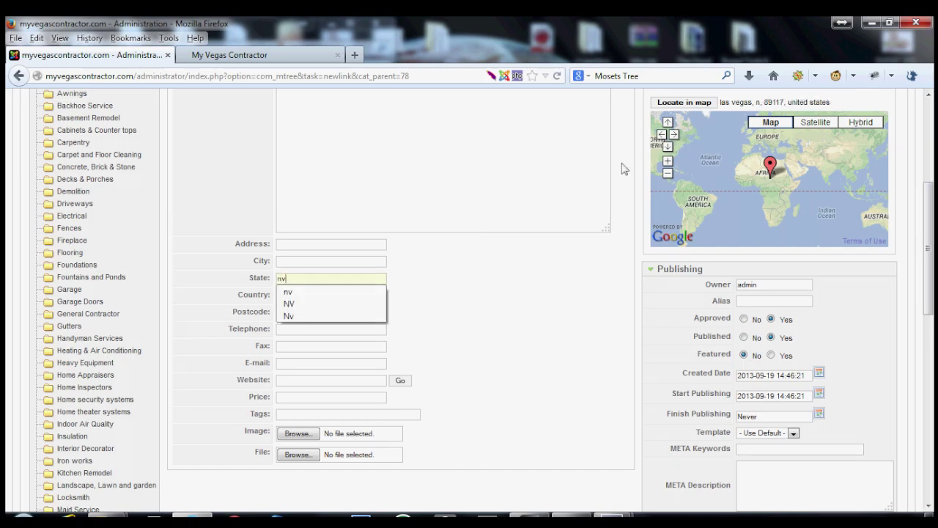
pyautogui.scroll(2, 511, 378)
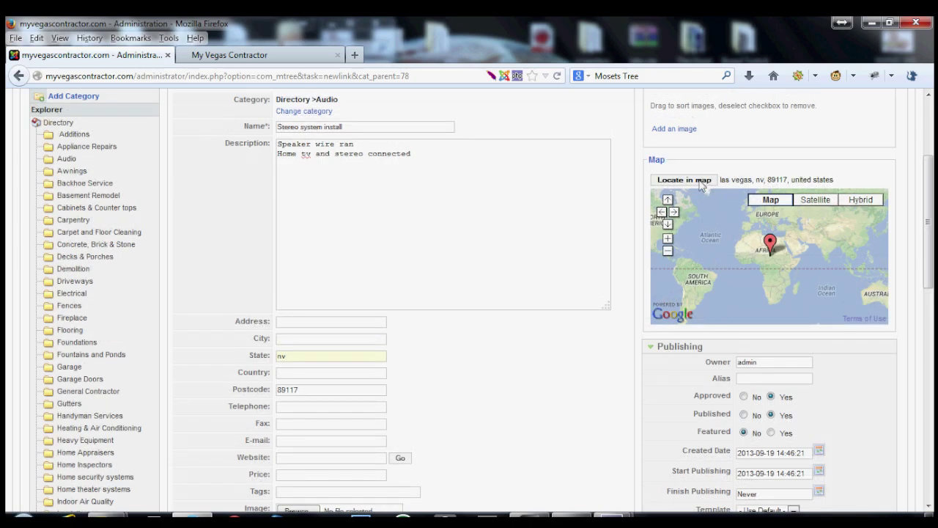
pyautogui.click(701, 183)
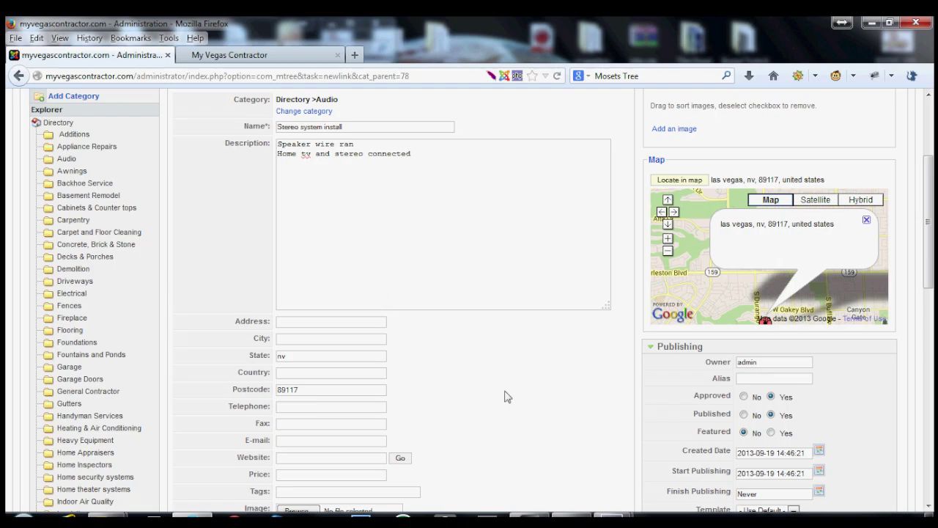
pyautogui.scroll(-2, 506, 395)
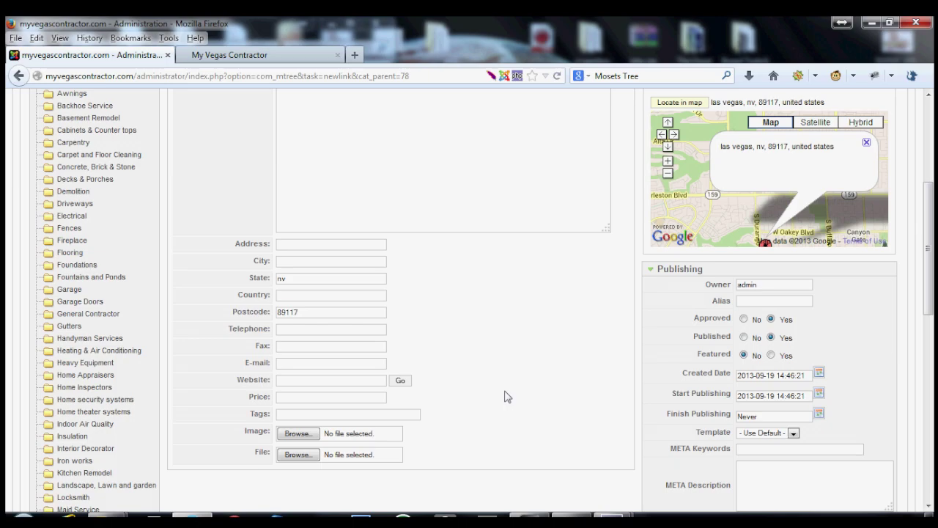
pyautogui.scroll(4, 506, 396)
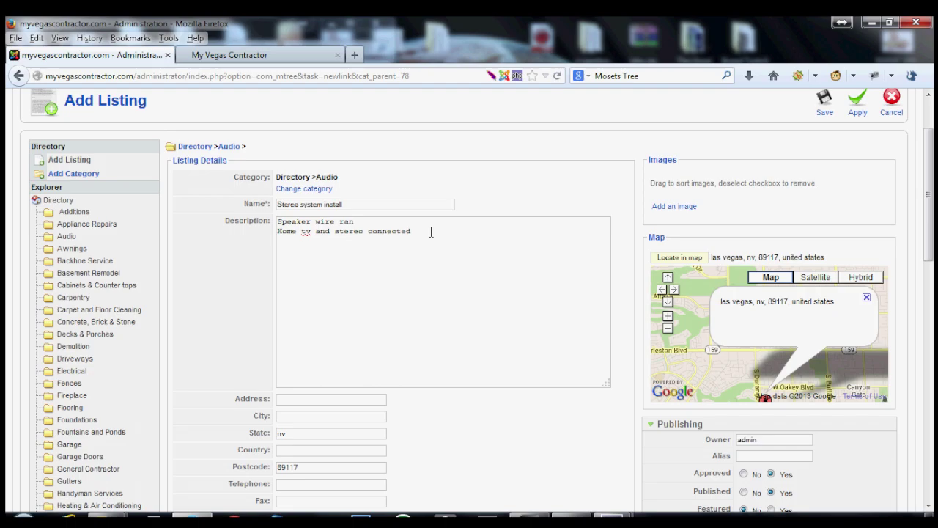
pyautogui.scroll(-5, 432, 235)
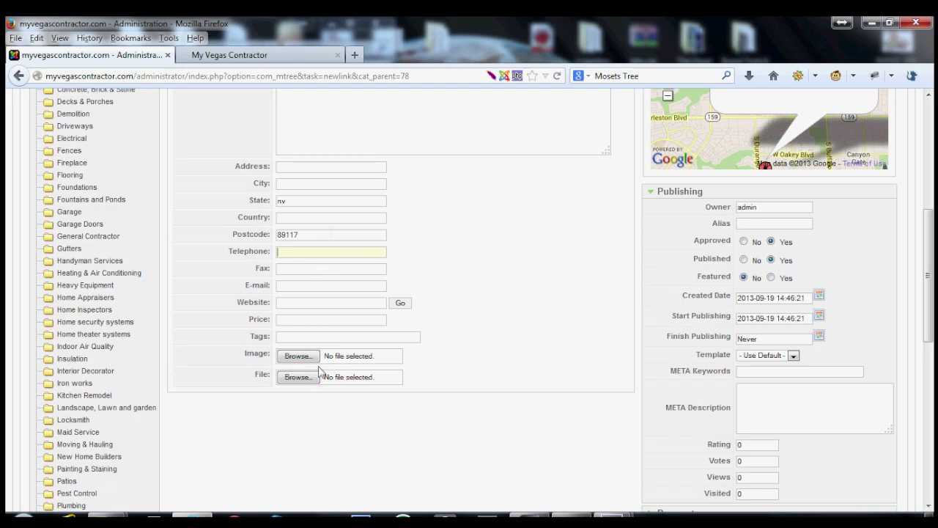
pyautogui.scroll(2, 533, 349)
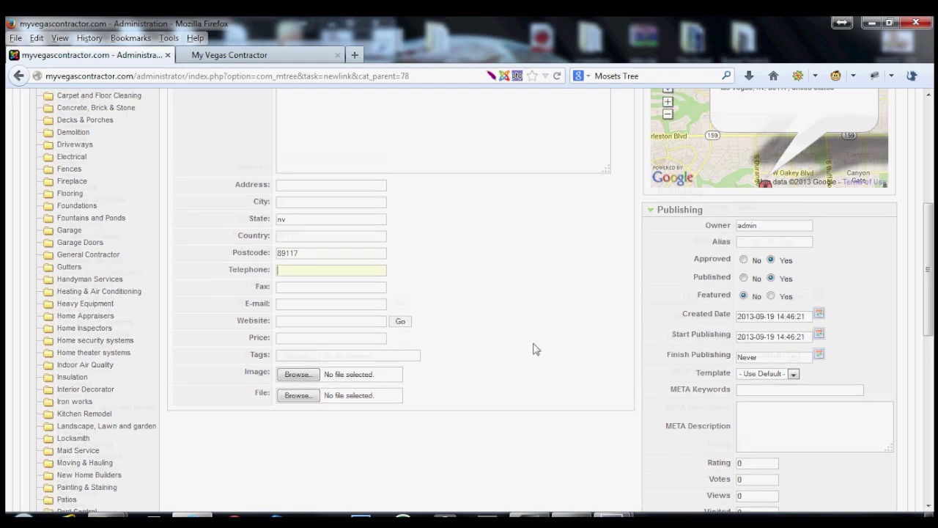
pyautogui.scroll(5, 533, 349)
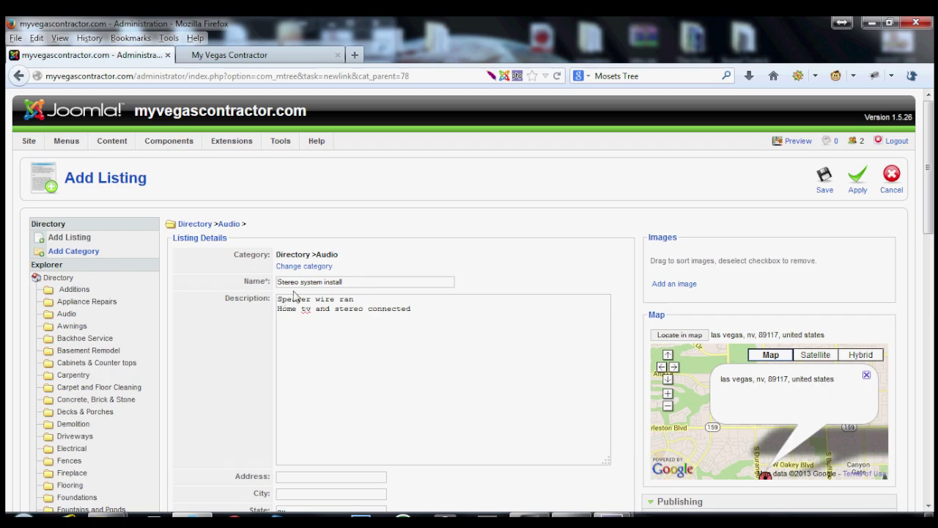
# Save the Stereo system install listing and switch to the public My Vegas Contractor site.
pyautogui.click(824, 180)
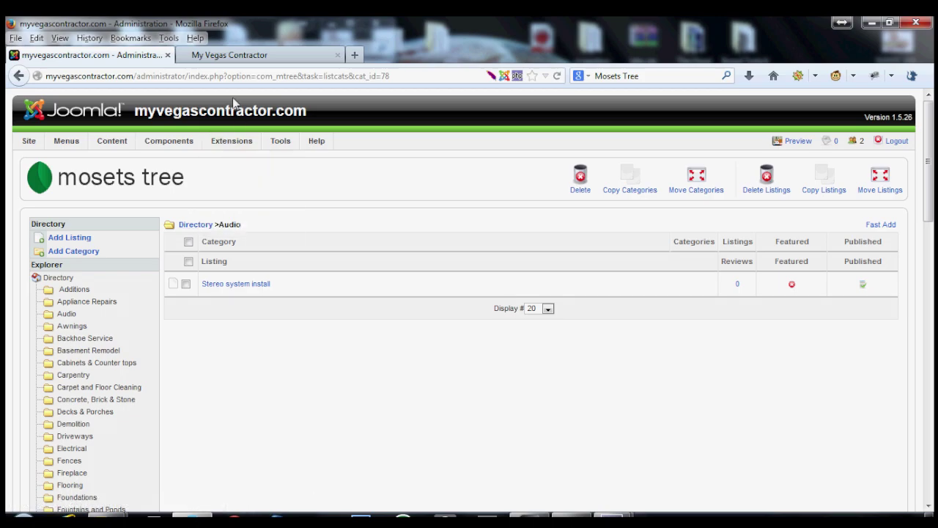
pyautogui.click(219, 56)
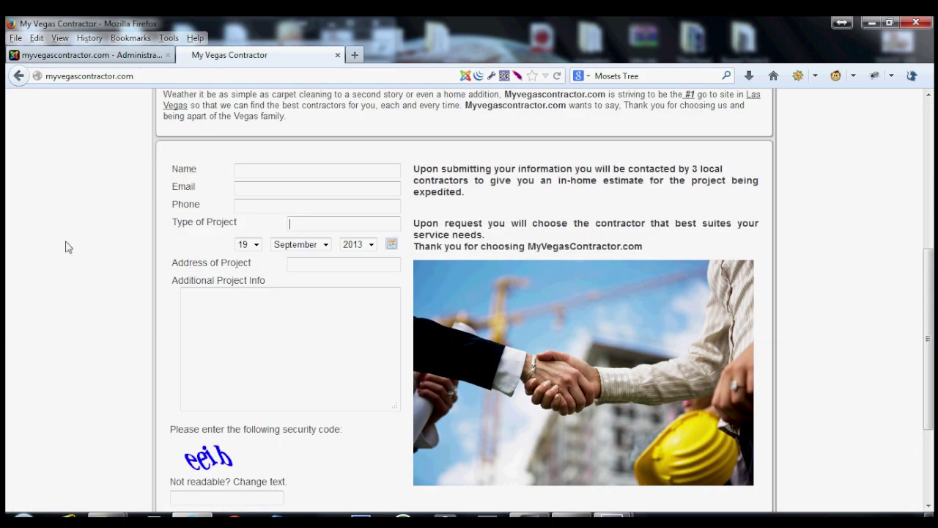
# Open the Leads directory, find Audio (1), and open the Stereo system install lead.
pyautogui.scroll(5, 66, 247)
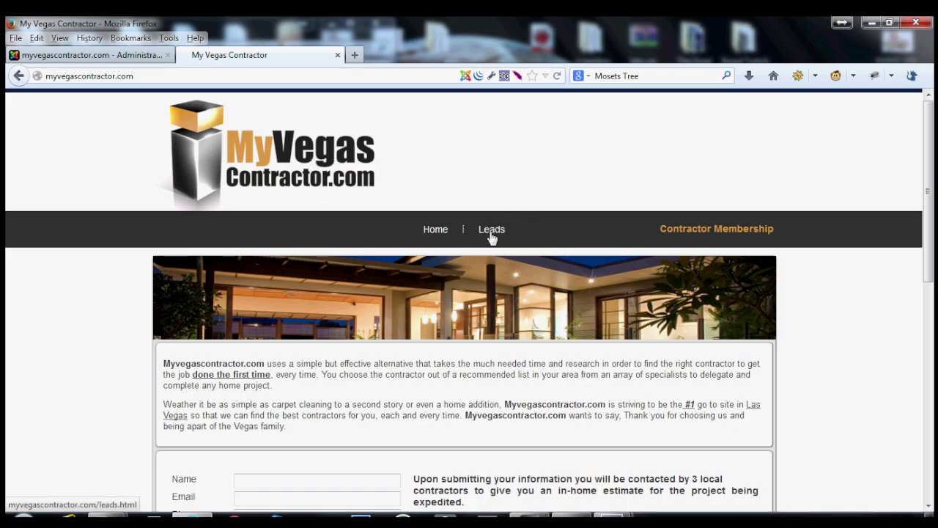
pyautogui.scroll(-8, 630, 335)
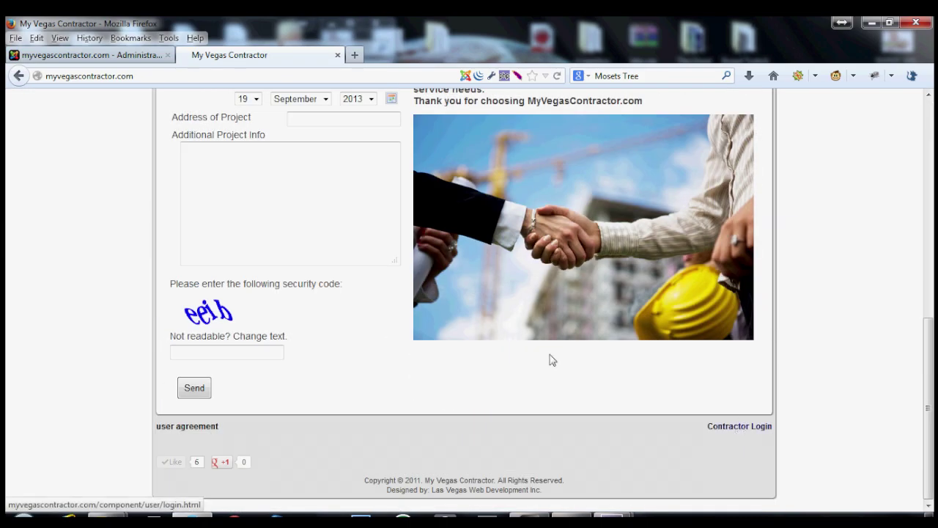
pyautogui.scroll(8, 371, 312)
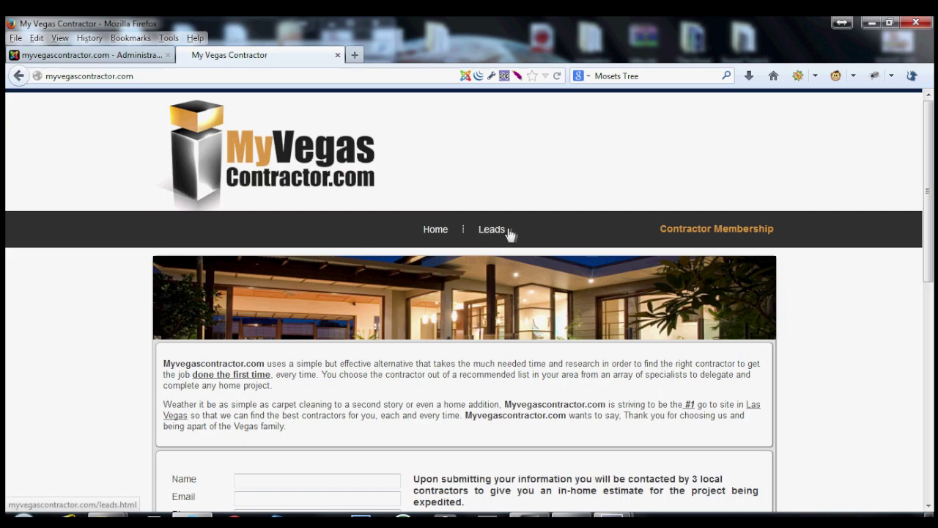
pyautogui.click(493, 230)
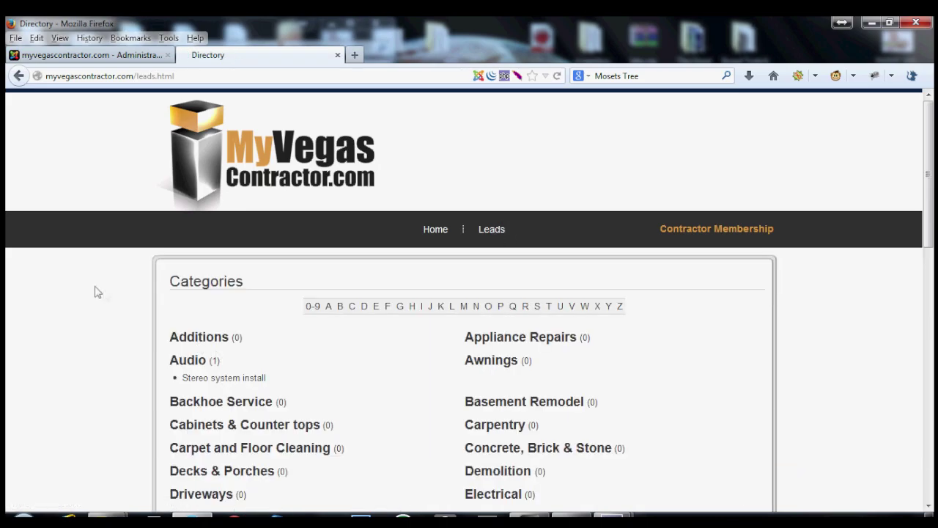
pyautogui.scroll(-2, 97, 292)
pyautogui.scroll(-12, 98, 292)
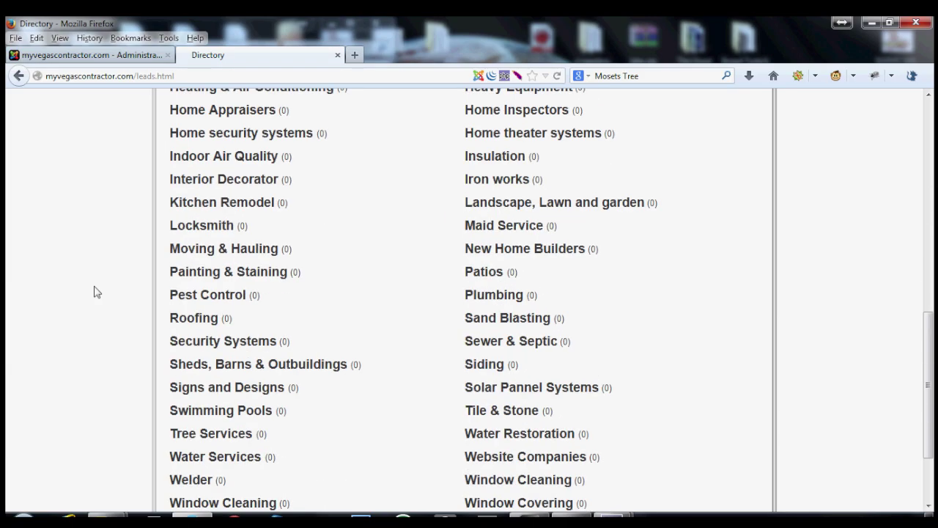
pyautogui.scroll(5, 97, 292)
pyautogui.scroll(6, 98, 292)
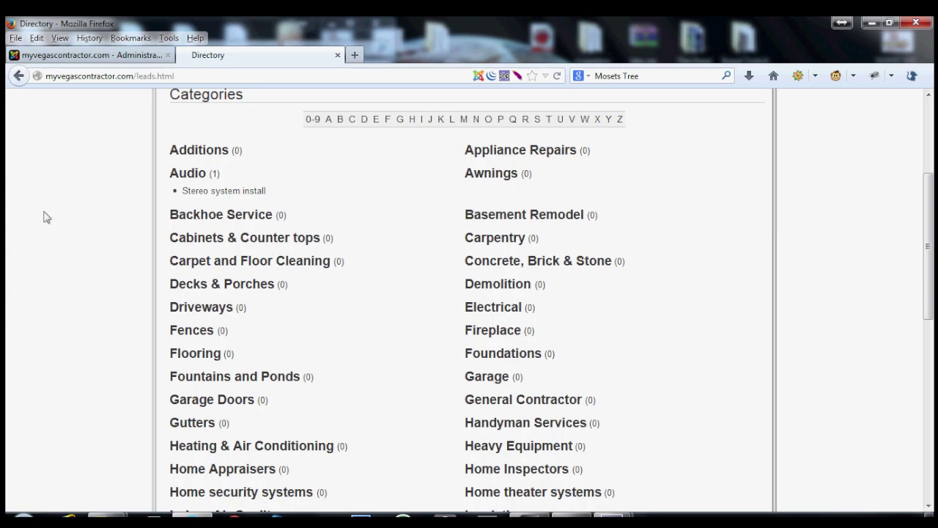
pyautogui.click(210, 195)
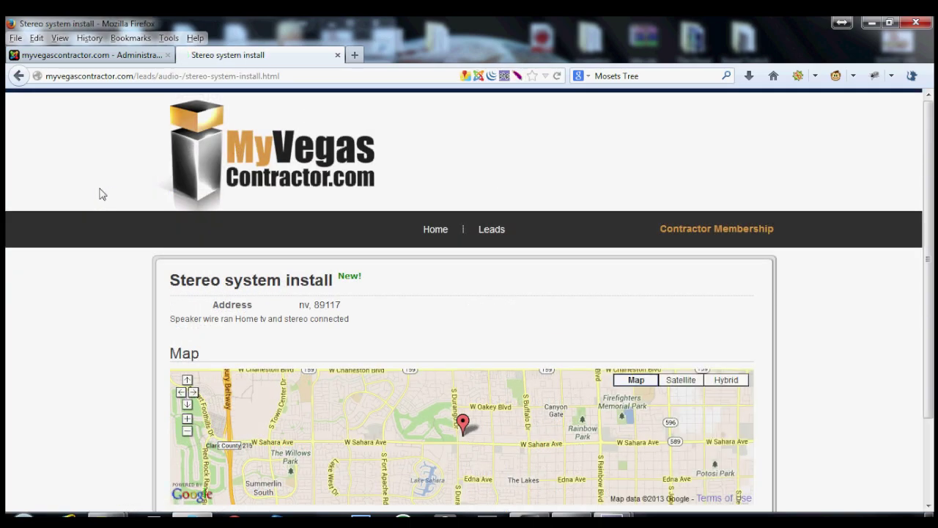
# Review the Stereo system install lead page, then return to the Administration tab.
pyautogui.scroll(-3, 130, 308)
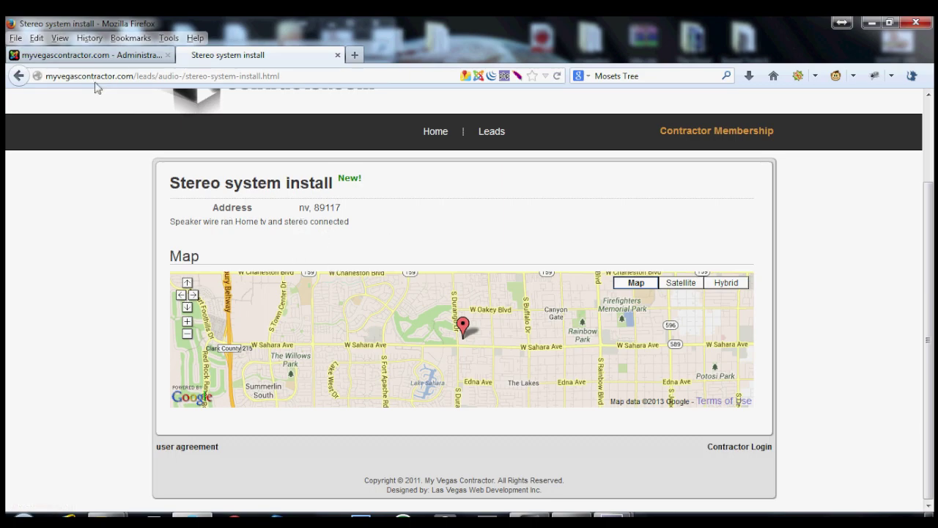
pyautogui.click(79, 56)
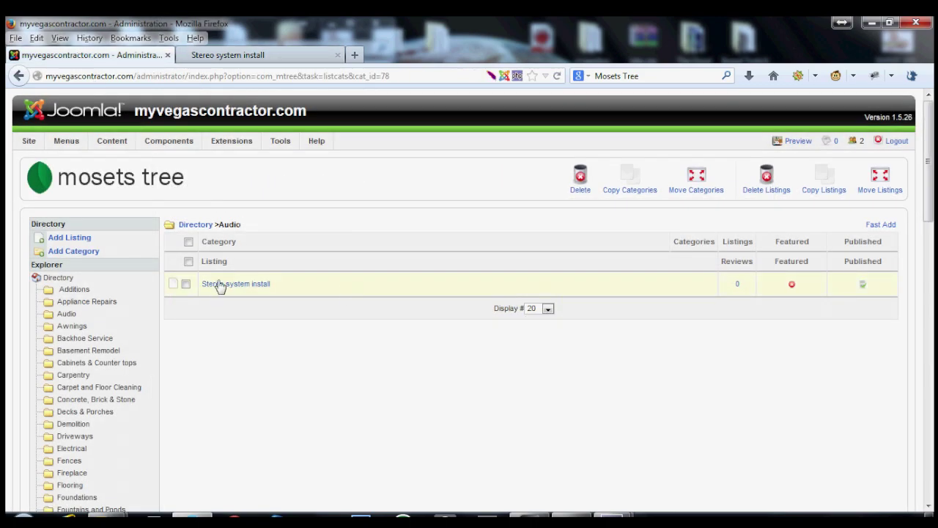
# Edit Stereo system install to add a telephone number, a contact e-mail, and price 45.
pyautogui.click(220, 286)
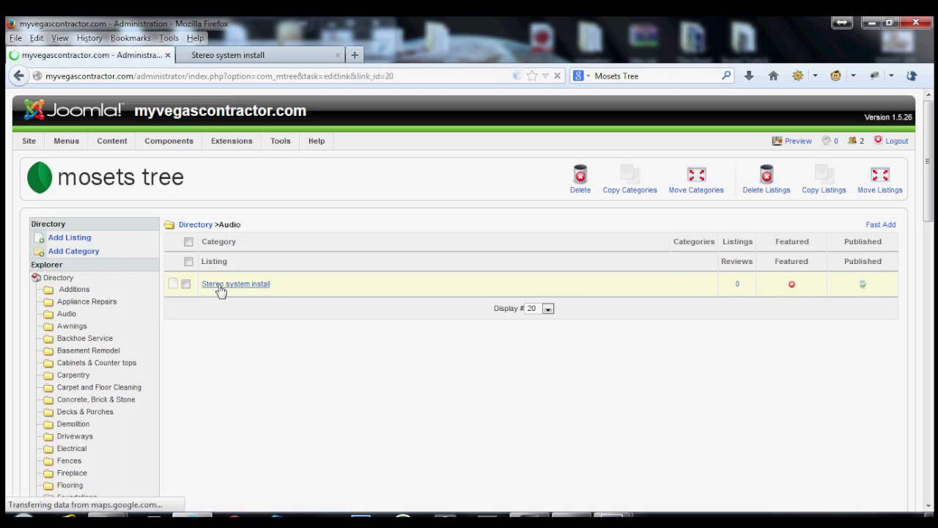
pyautogui.scroll(-8, 345, 219)
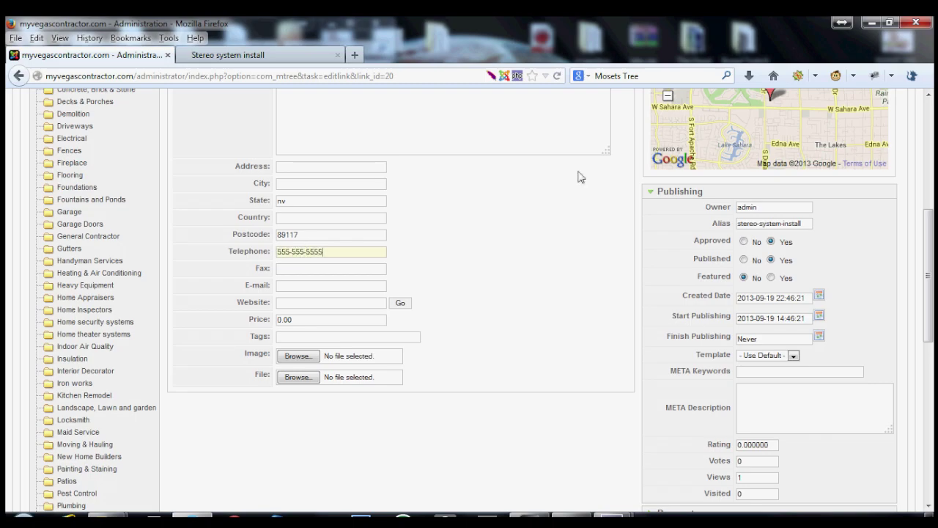
pyautogui.click(295, 288)
pyautogui.write('myemail@mail.com')
pyautogui.doubleClick(327, 320)
pyautogui.write('45')
# Attach sticky-buns-lg.jpg as the listing's image.
pyautogui.click(306, 359)
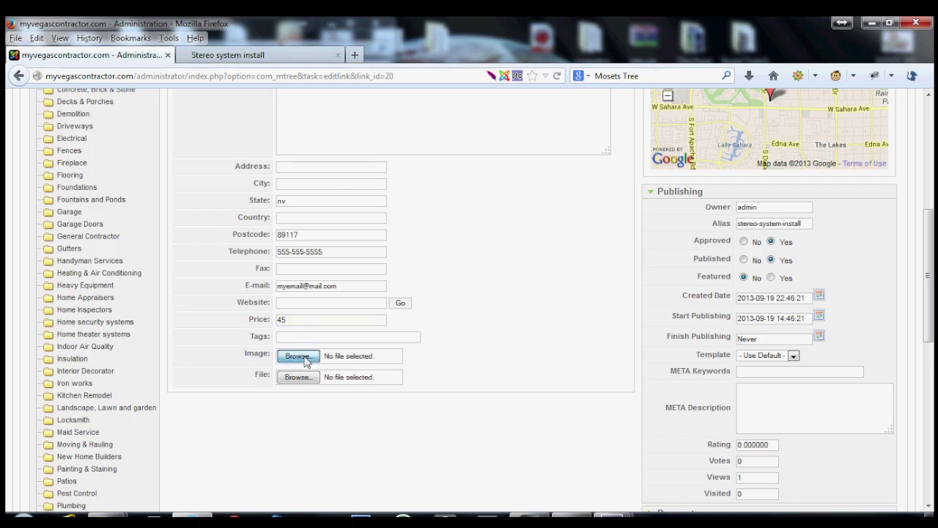
pyautogui.click(328, 227)
pyautogui.scroll(-5, 306, 232)
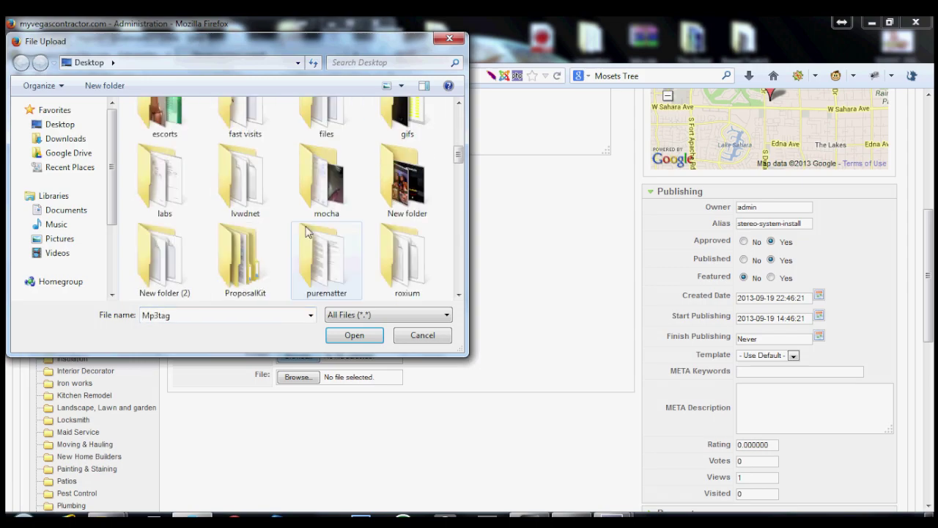
pyautogui.scroll(-8, 306, 232)
pyautogui.scroll(-3, 306, 232)
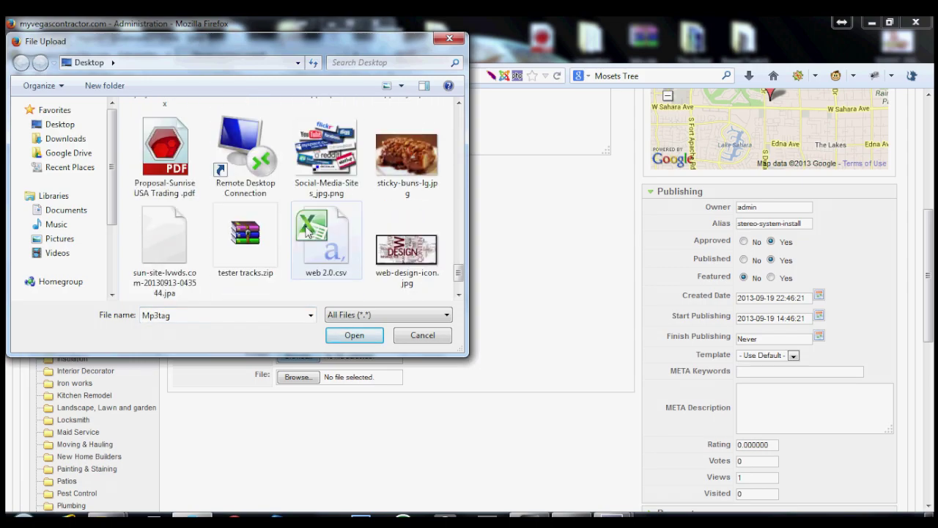
pyautogui.doubleClick(388, 185)
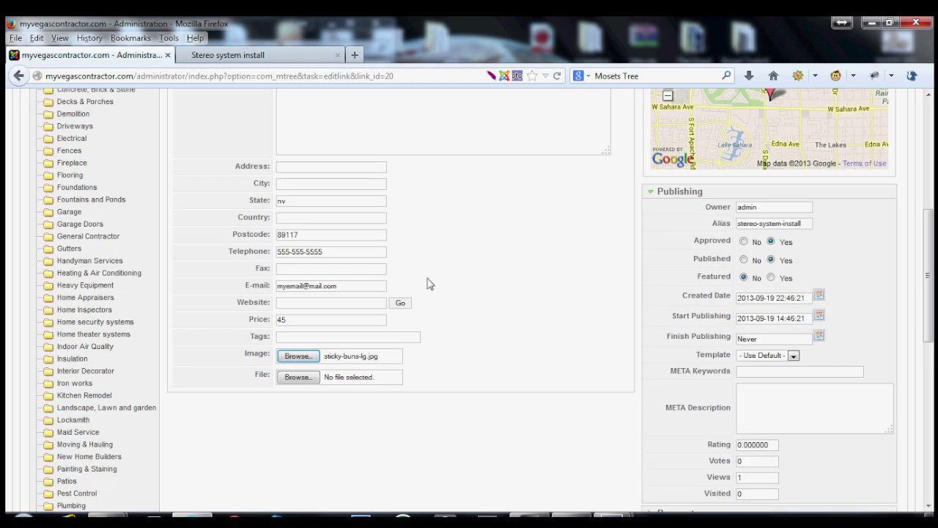
# Apply the listing edits and reload the public Stereo system install page to see them.
pyautogui.scroll(5, 442, 287)
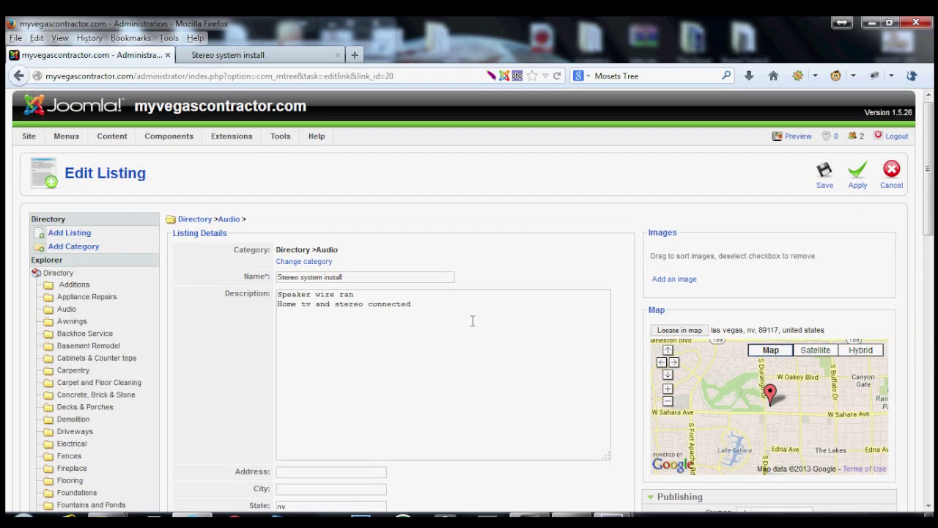
pyautogui.scroll(-2, 473, 321)
pyautogui.click(858, 98)
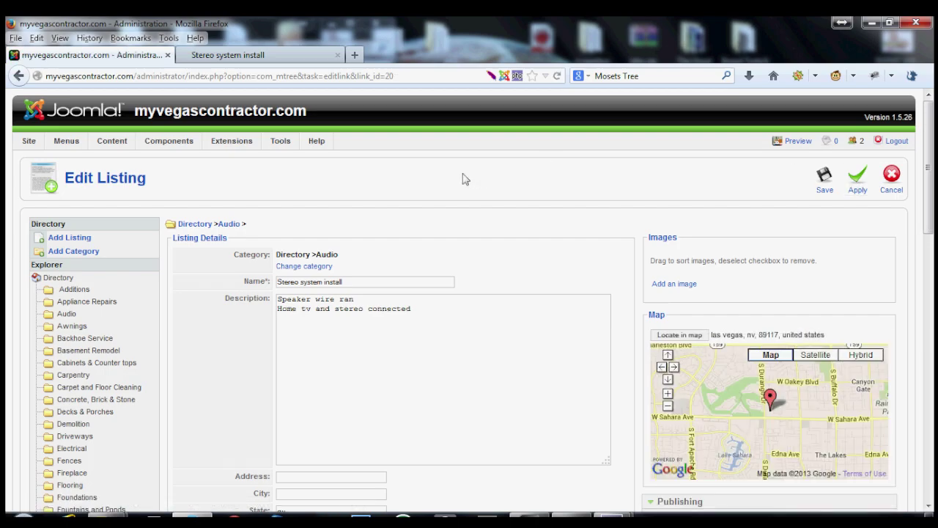
pyautogui.click(228, 55)
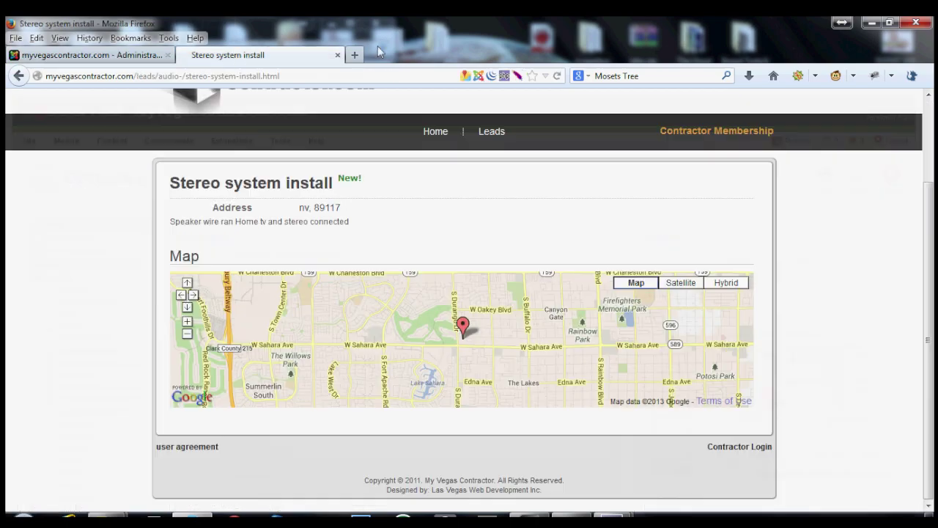
pyautogui.click(558, 76)
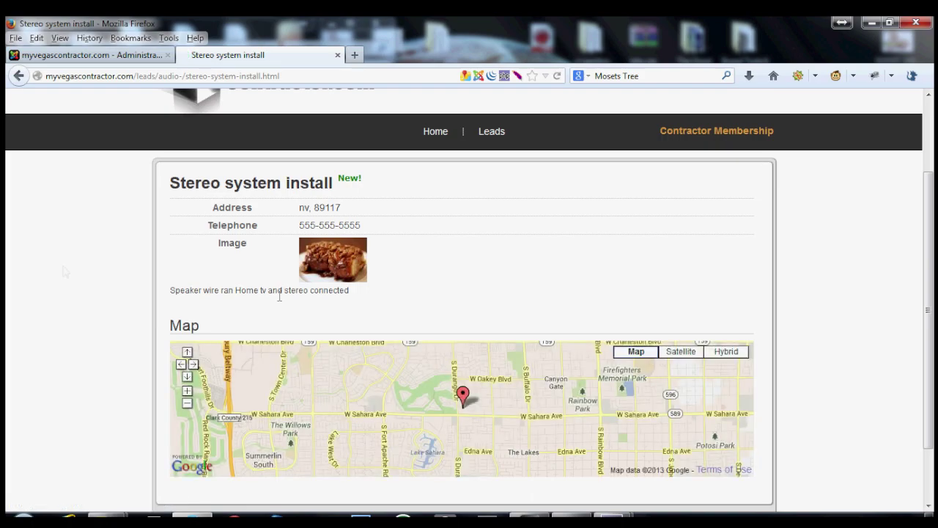
# Highlight the listing's telephone number and compare it with the admin edit form.
pyautogui.moveTo(305, 227); pyautogui.dragTo(246, 220)
pyautogui.click(110, 57)
pyautogui.scroll(-5, 246, 410)
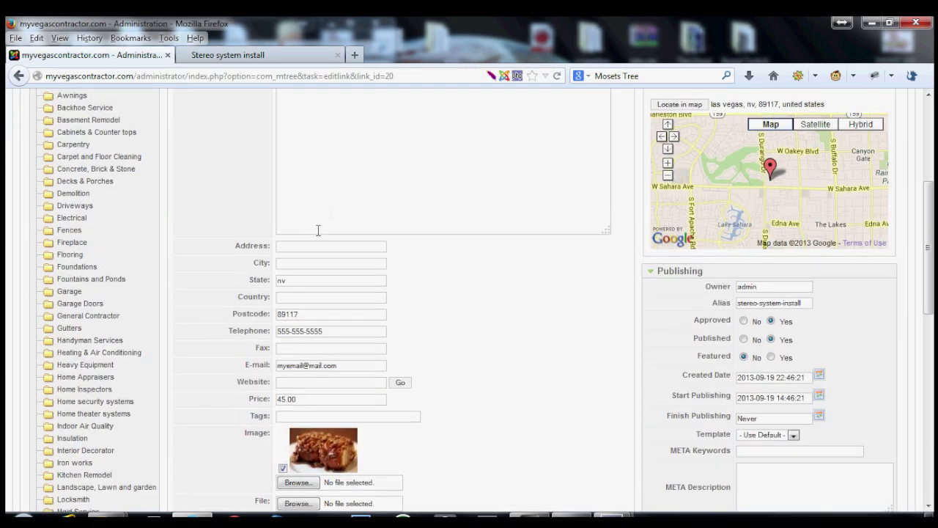
pyautogui.scroll(4, 406, 256)
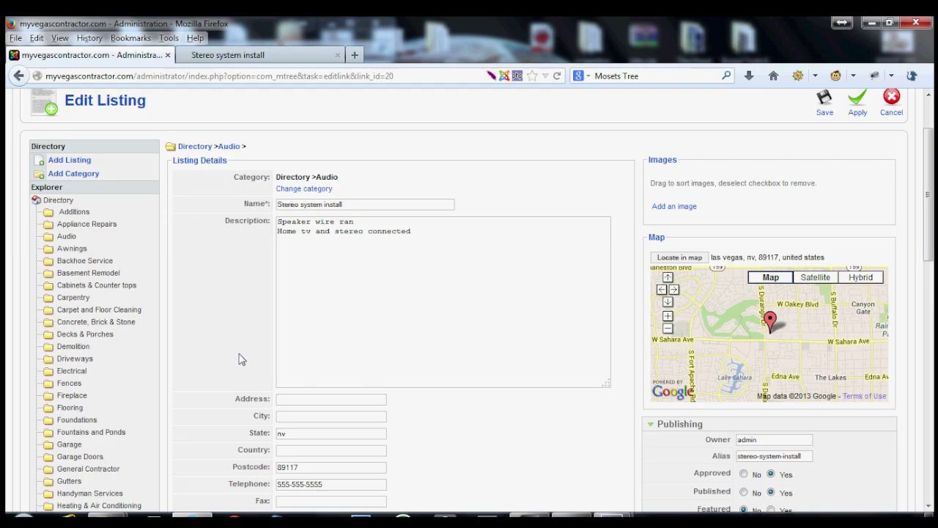
pyautogui.scroll(-4, 249, 358)
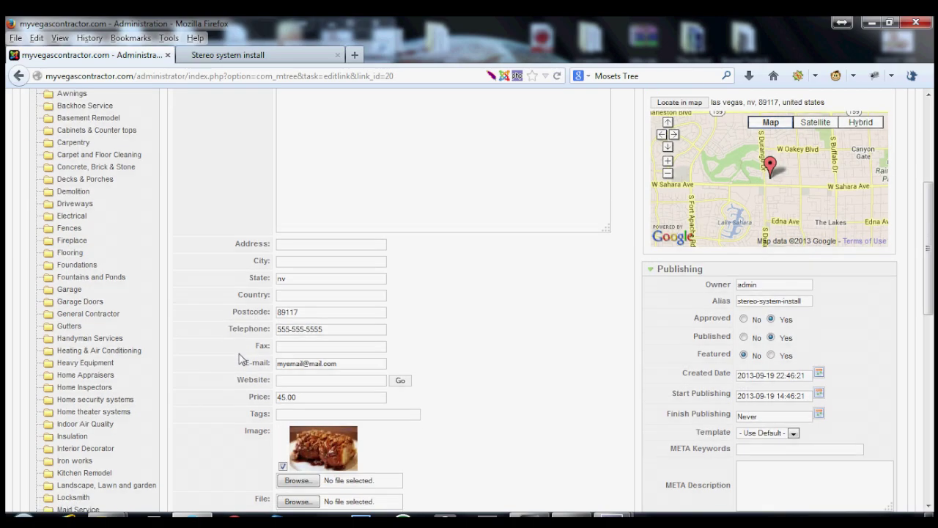
# Recheck the published Stereo system install page, clear the highlight, and return to the administration.
pyautogui.click(260, 56)
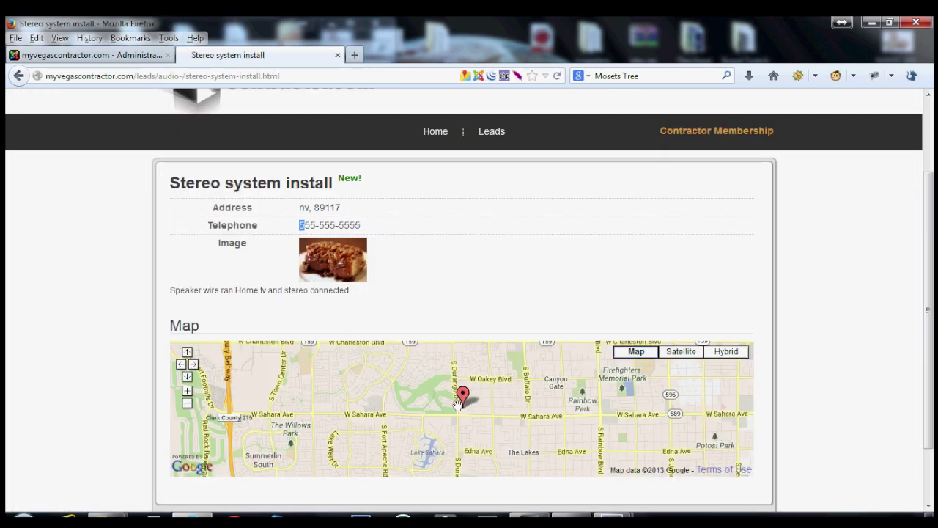
pyautogui.click(400, 233)
pyautogui.click(152, 55)
# Open a blank Add Category form via Components > Mosets Tree, then revisit the public listing page.
pyautogui.scroll(5, 210, 286)
pyautogui.moveTo(157, 140)
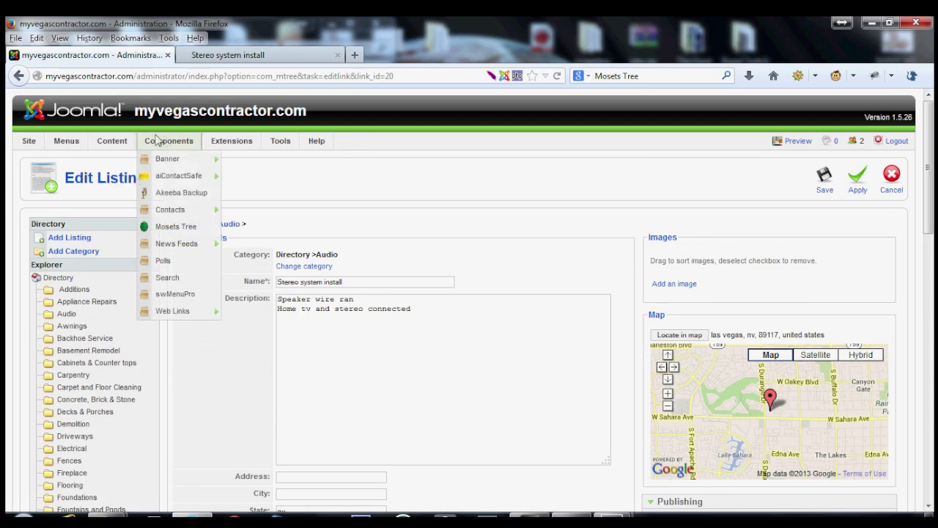
pyautogui.click(189, 234)
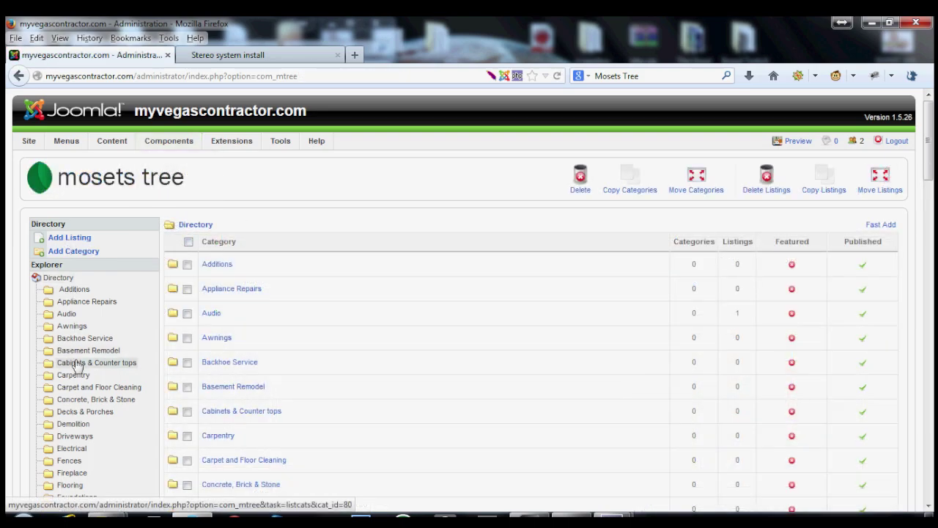
pyautogui.scroll(-2, 63, 336)
pyautogui.scroll(-1, 63, 392)
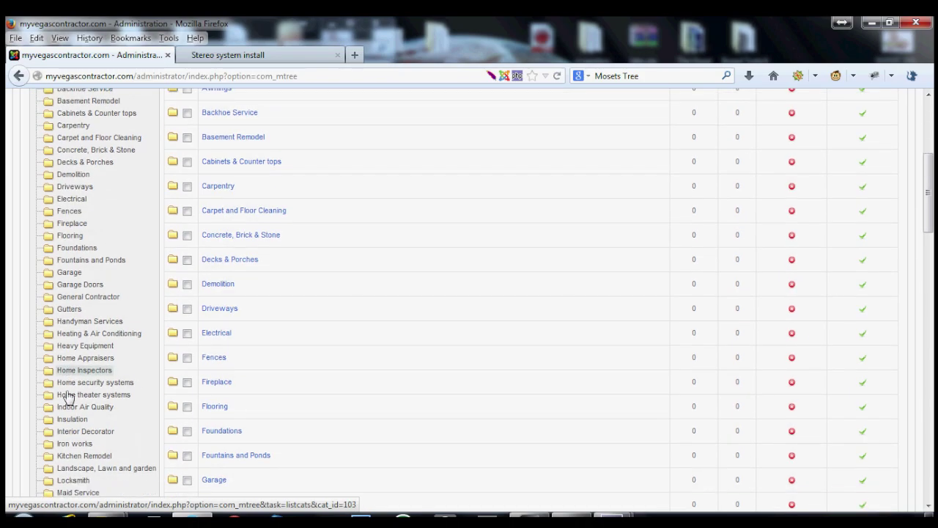
pyautogui.scroll(3, 66, 397)
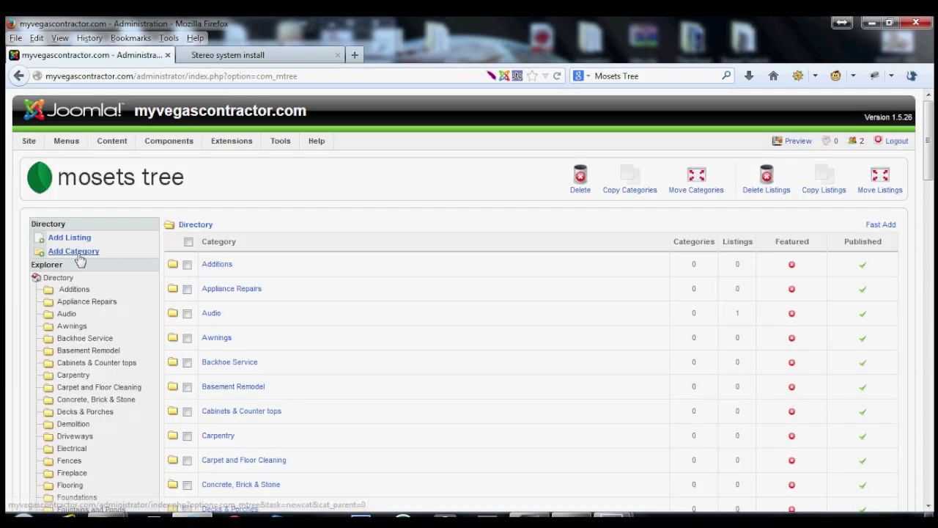
pyautogui.click(77, 253)
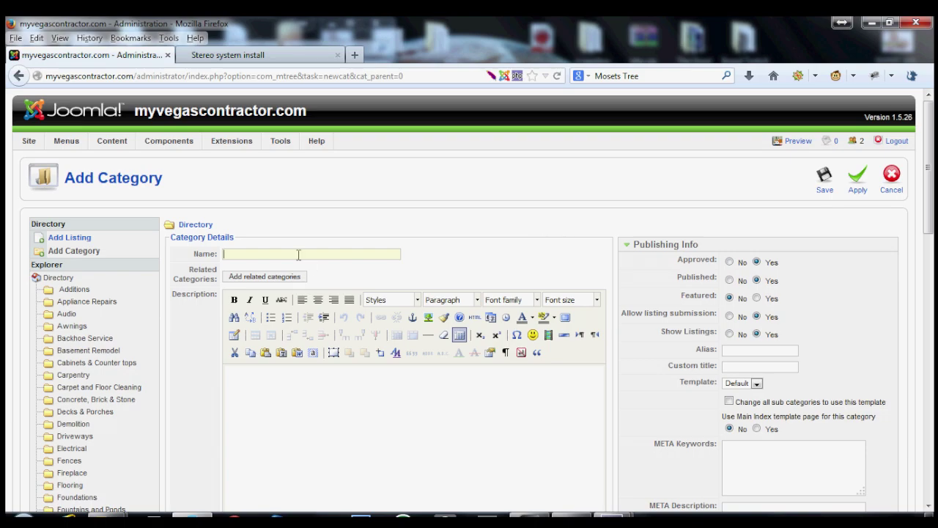
pyautogui.click(234, 55)
# Log out of the contractor account through Contractor Login on the MyVegasContractor.com home page.
pyautogui.scroll(3, 513, 276)
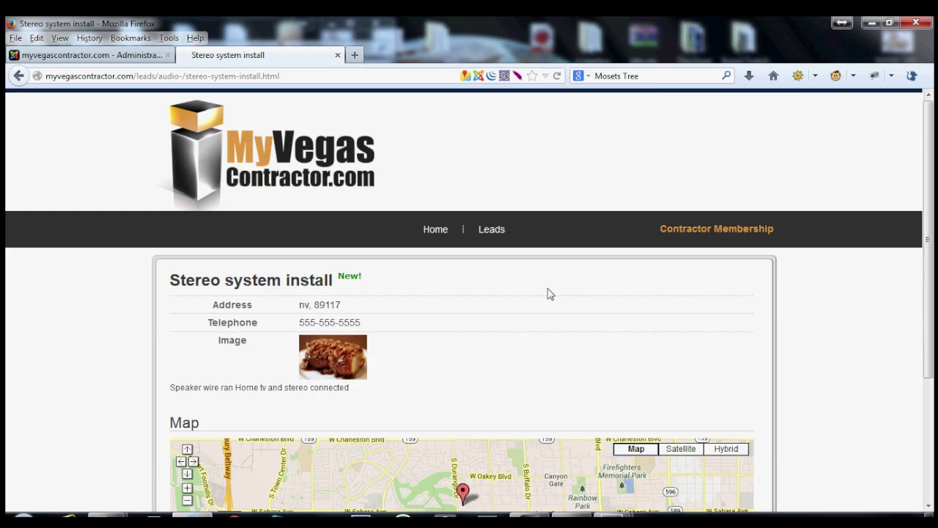
pyautogui.scroll(-3, 871, 404)
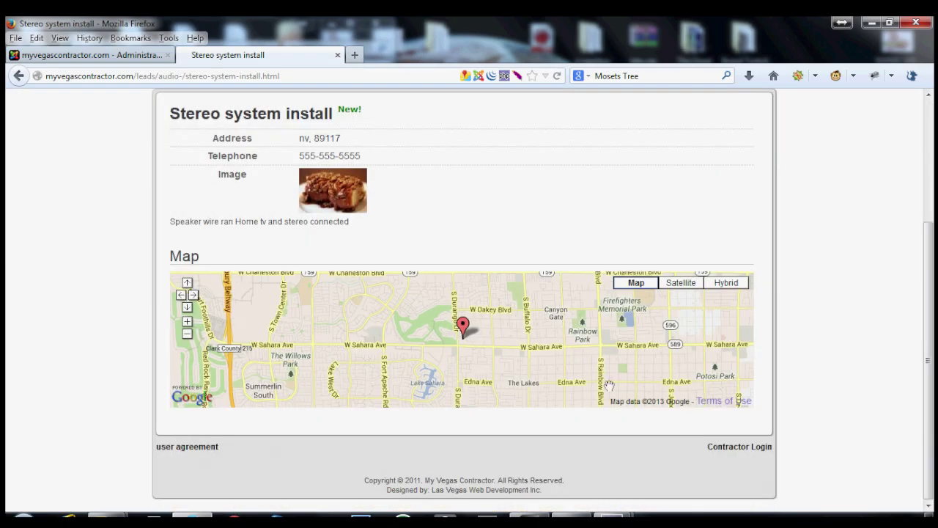
pyautogui.scroll(3, 305, 386)
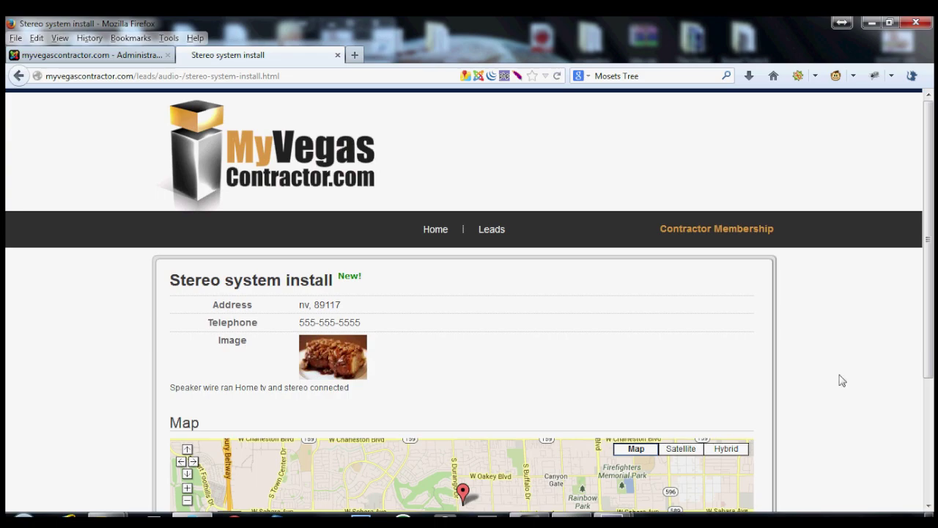
pyautogui.scroll(-3, 842, 381)
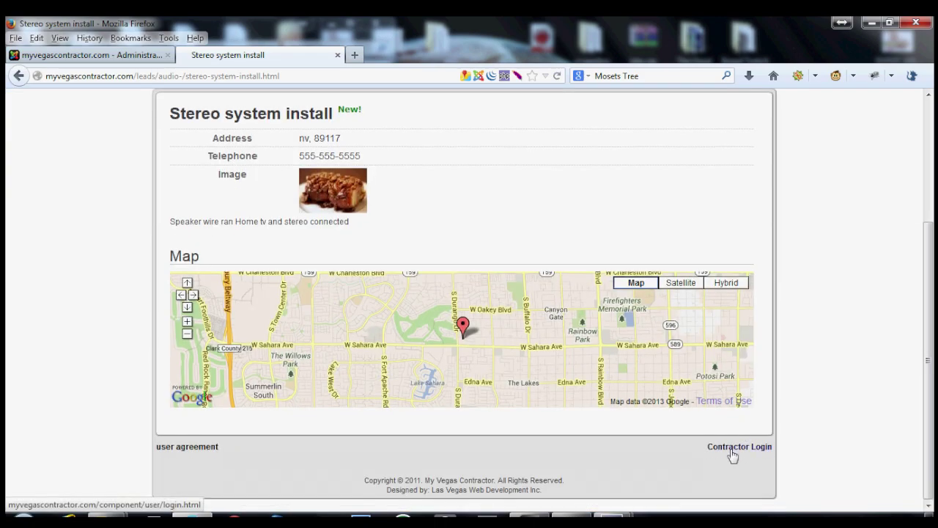
pyautogui.click(734, 447)
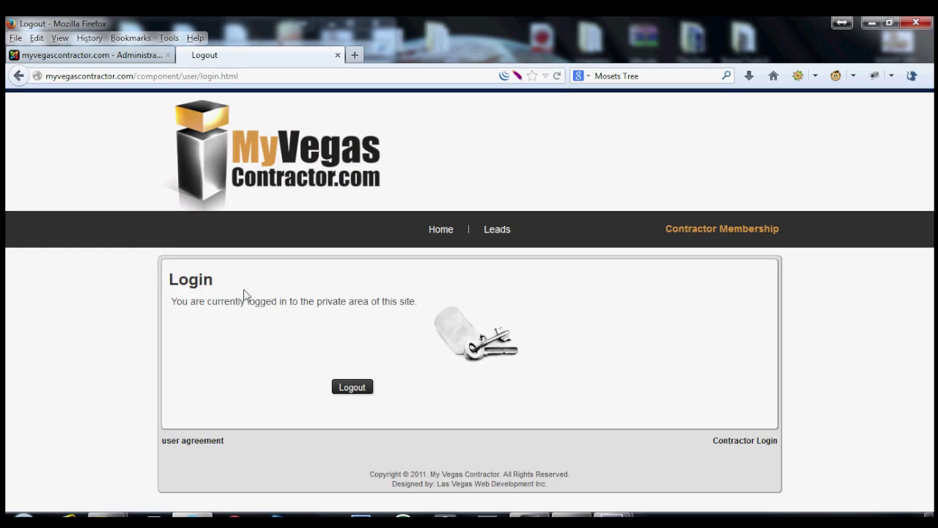
pyautogui.click(360, 391)
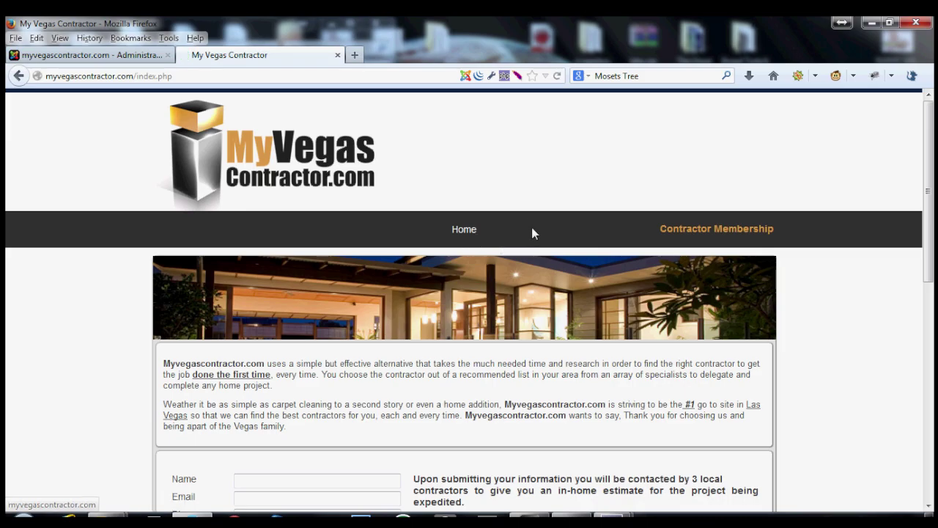
# Log back in through Contractor Login using the saved contractor credentials.
pyautogui.scroll(-7, 523, 247)
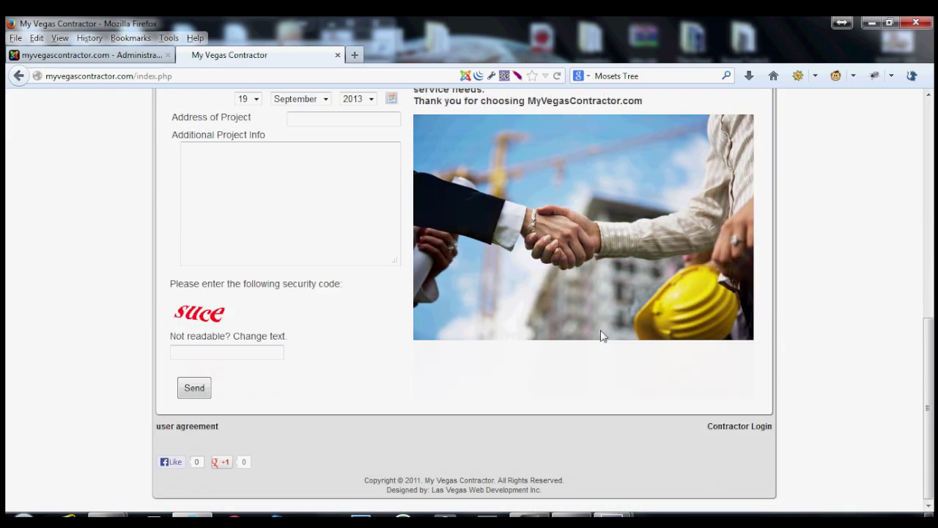
pyautogui.click(725, 431)
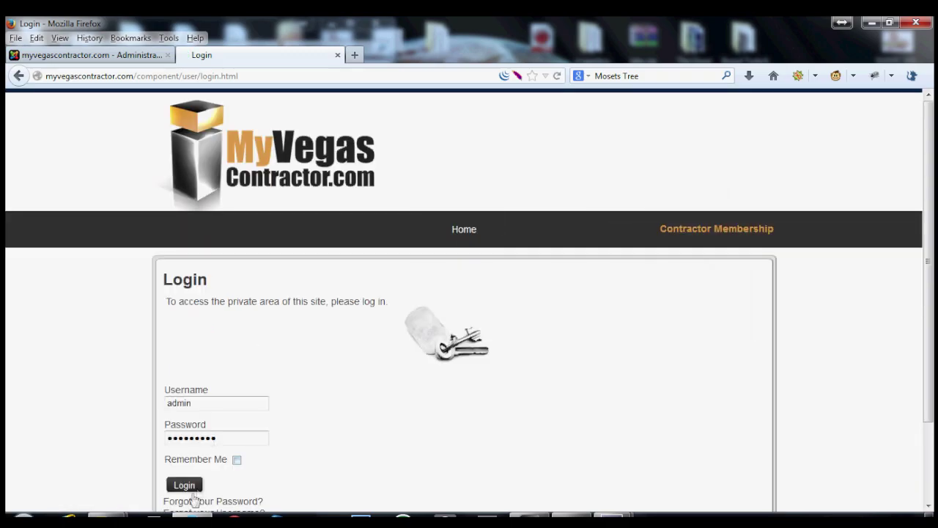
pyautogui.click(184, 485)
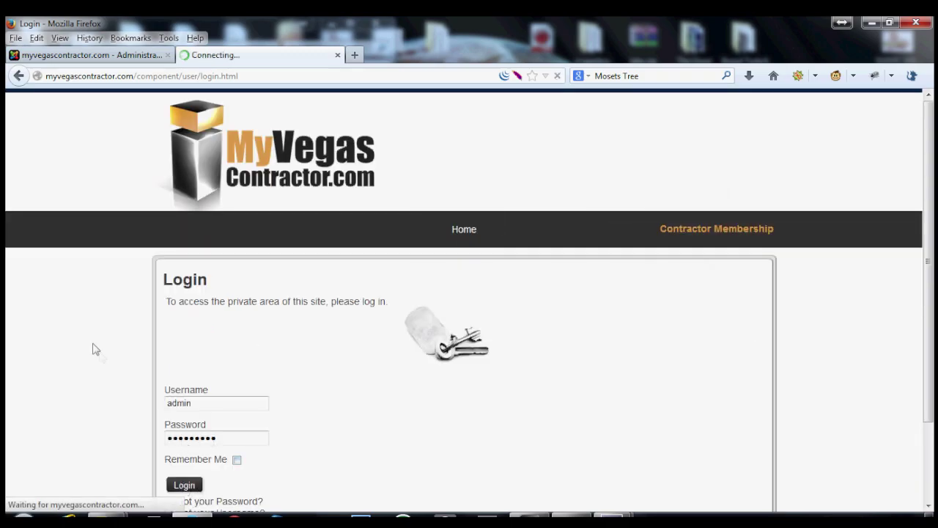
pyautogui.scroll(-2, 86, 330)
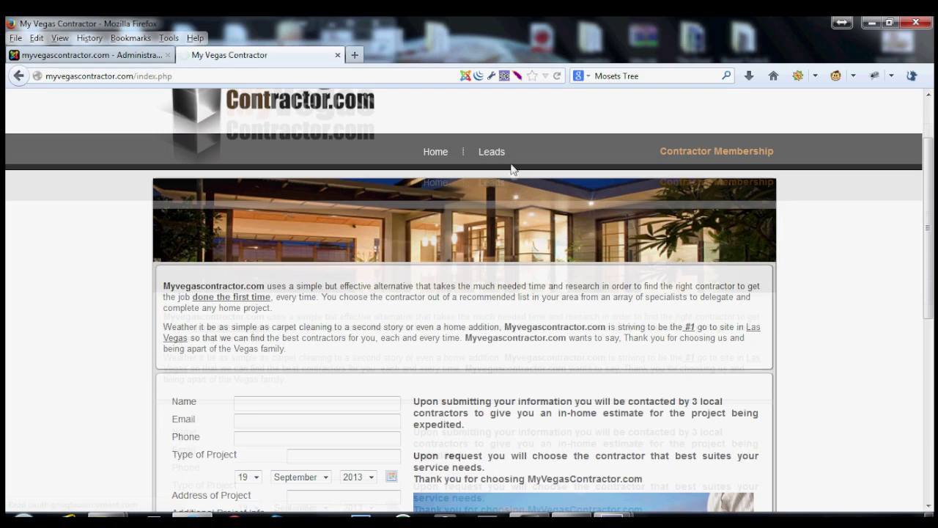
pyautogui.click(491, 151)
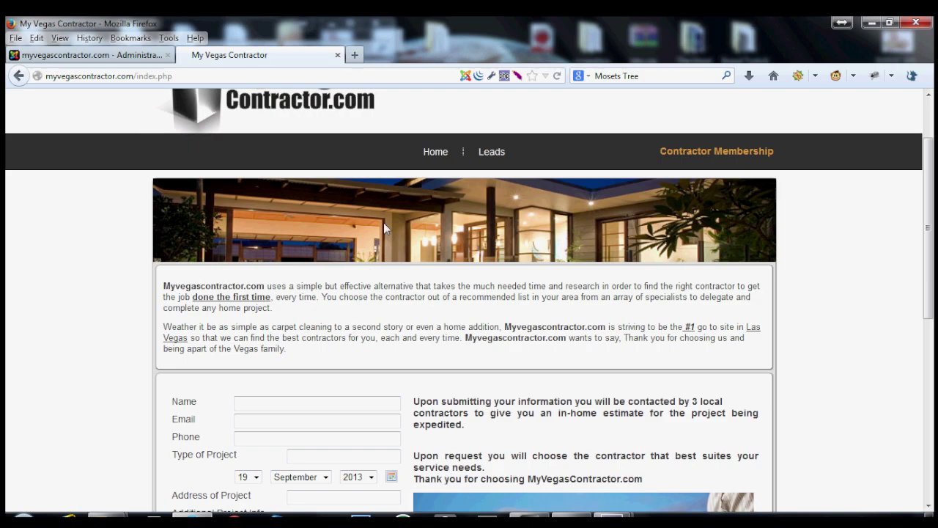
# Browse the Leads categories to find Audio (1) listing Stereo system install.
pyautogui.click(493, 152)
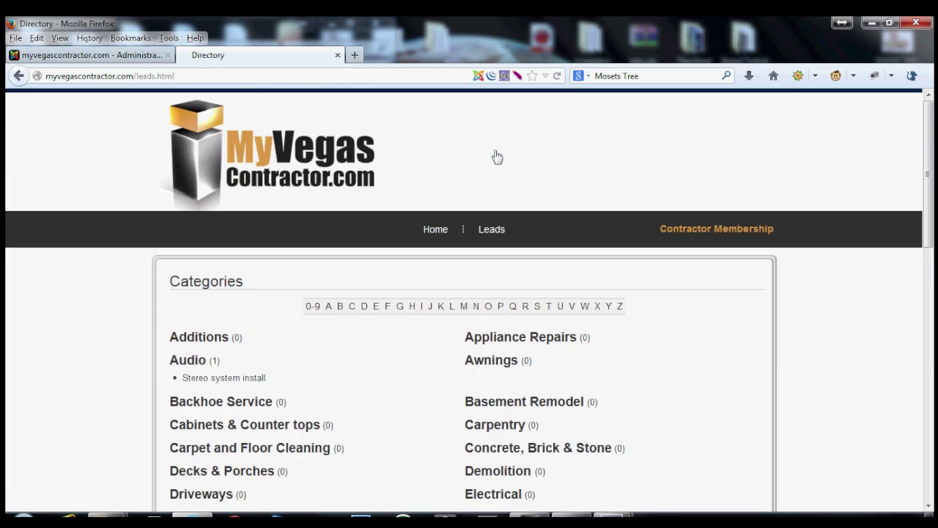
pyautogui.scroll(-5, 291, 307)
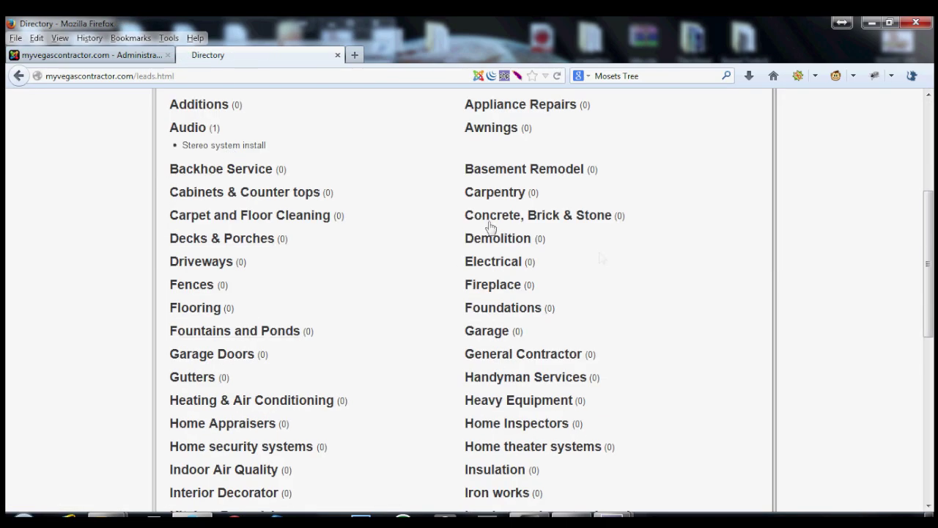
pyautogui.scroll(-7, 498, 381)
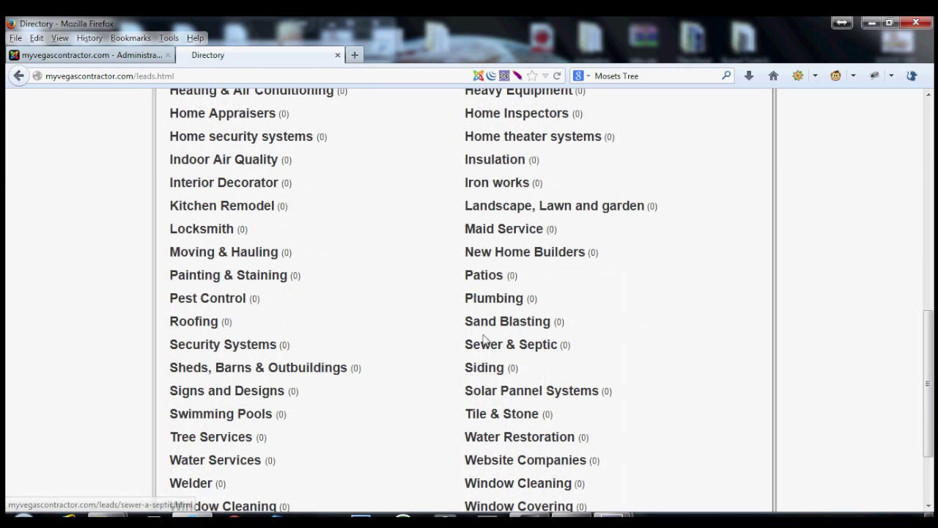
pyautogui.scroll(-3, 211, 278)
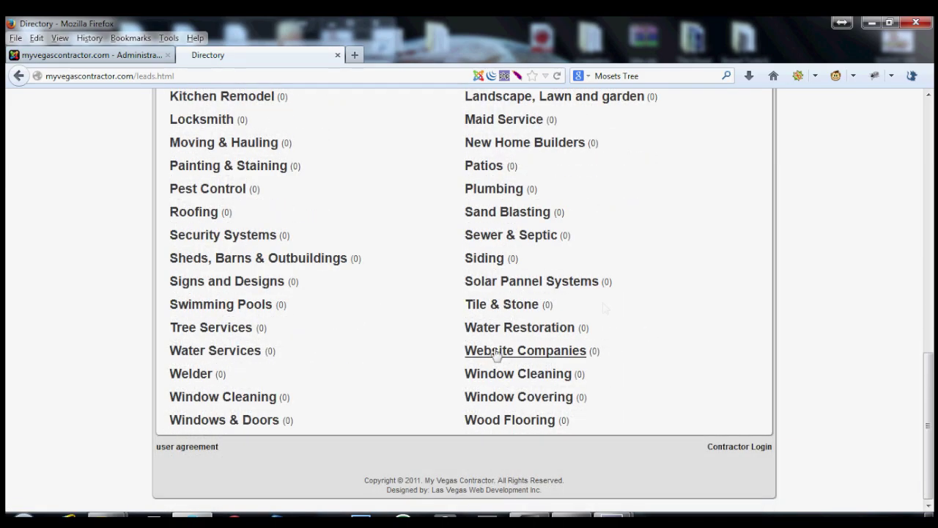
pyautogui.scroll(7, 496, 352)
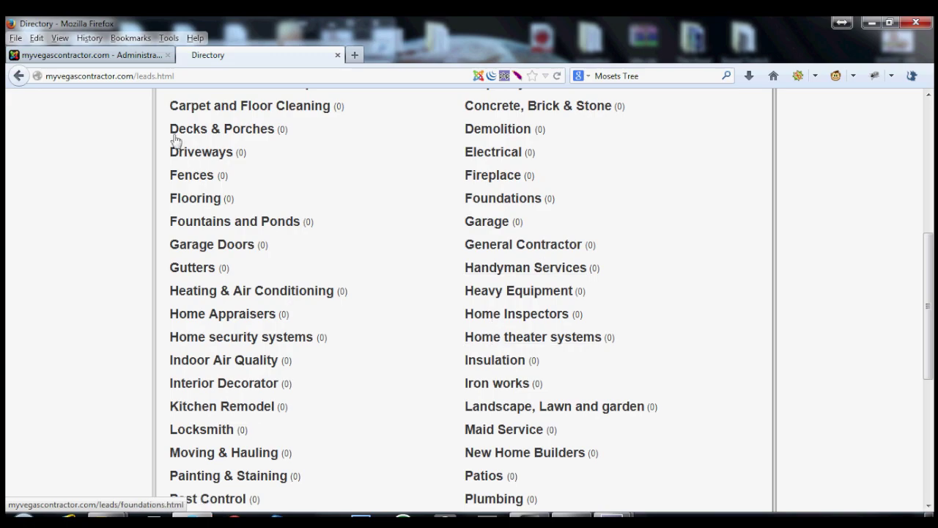
pyautogui.scroll(8, 316, 286)
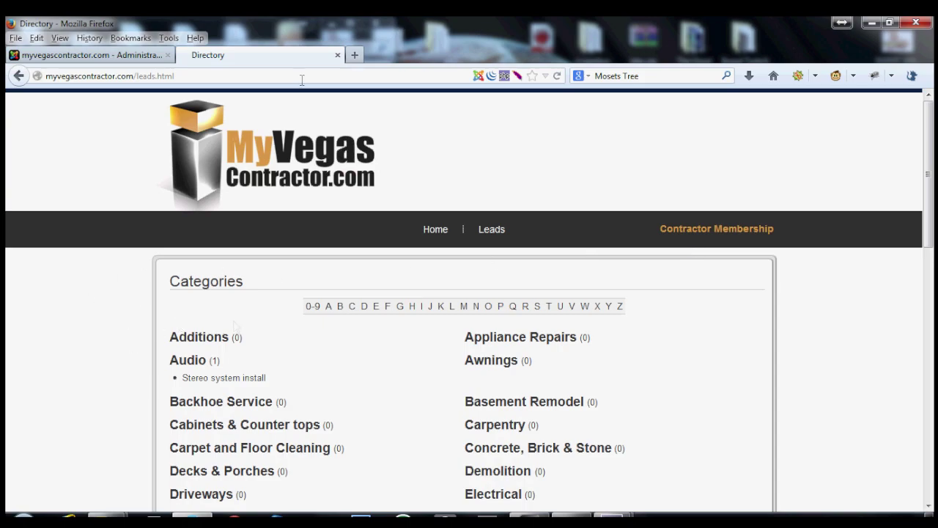
# Leave the new-category form and go to Site > Control Panel in the admin.
pyautogui.click(139, 55)
pyautogui.scroll(-15, 555, 298)
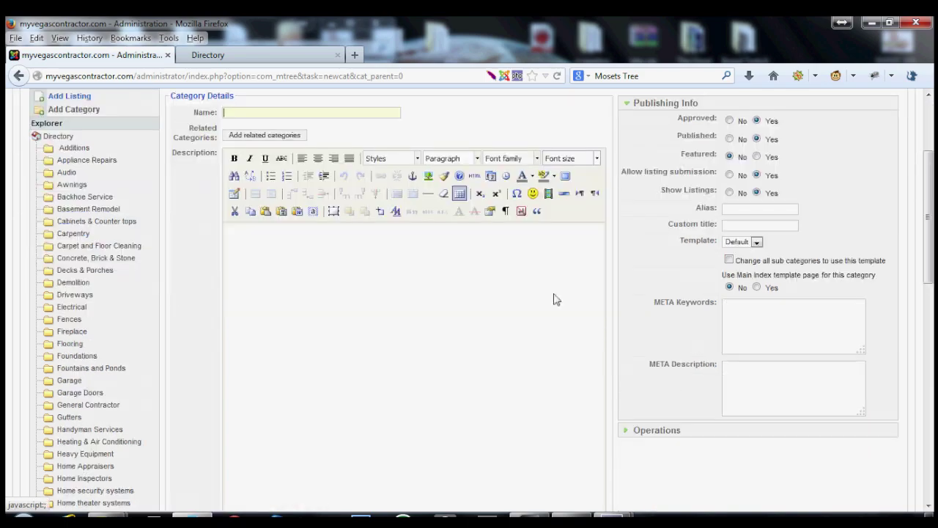
pyautogui.scroll(15, 368, 487)
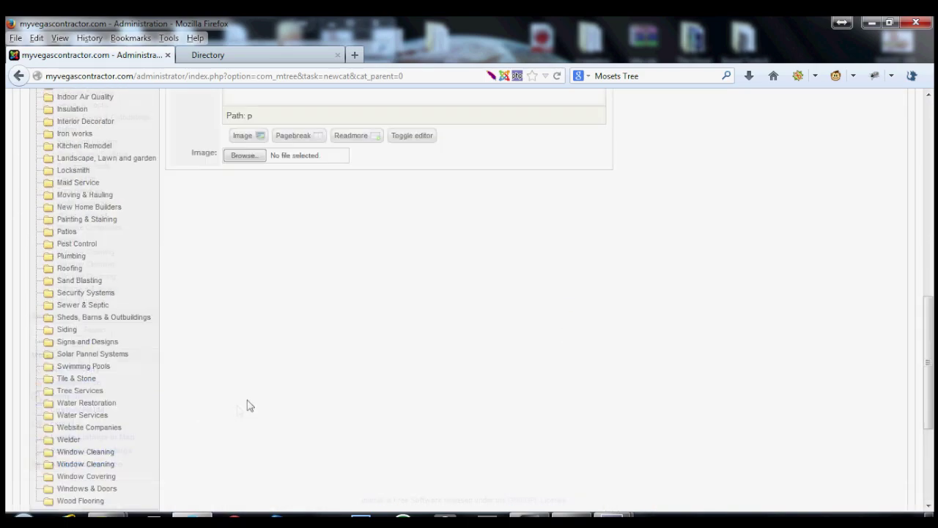
pyautogui.moveTo(29, 141)
pyautogui.click(39, 159)
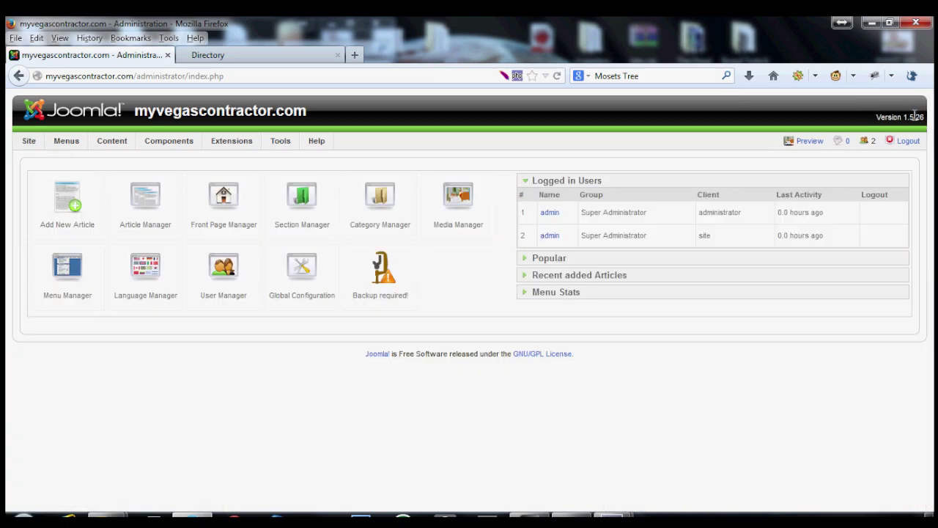
# Highlight and then clear the Joomla version number and site name in the header.
pyautogui.moveTo(928, 122); pyautogui.dragTo(906, 119)
pyautogui.moveTo(257, 142)
pyautogui.click(881, 115)
pyautogui.moveTo(873, 120)
pyautogui.mouseDown()
pyautogui.moveTo(896, 113)
pyautogui.moveTo(878, 118)
pyautogui.mouseUp()
pyautogui.click(832, 114)
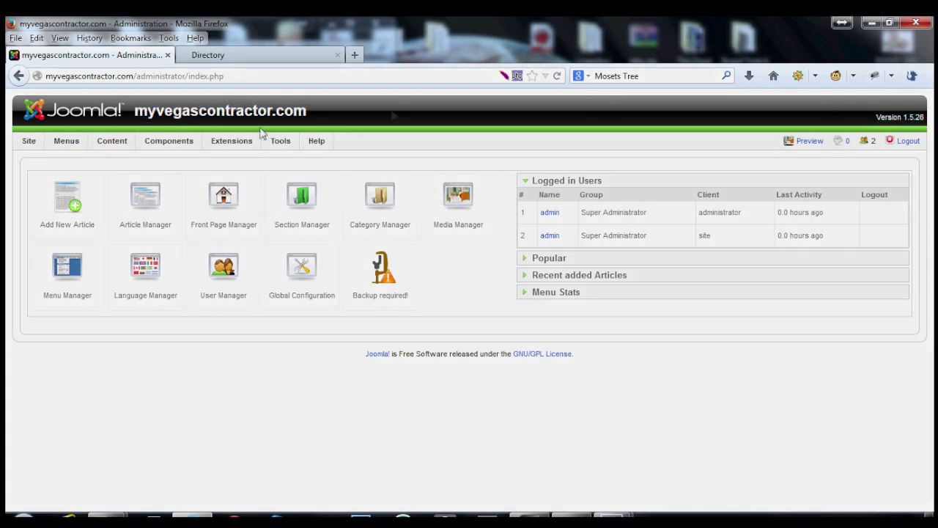